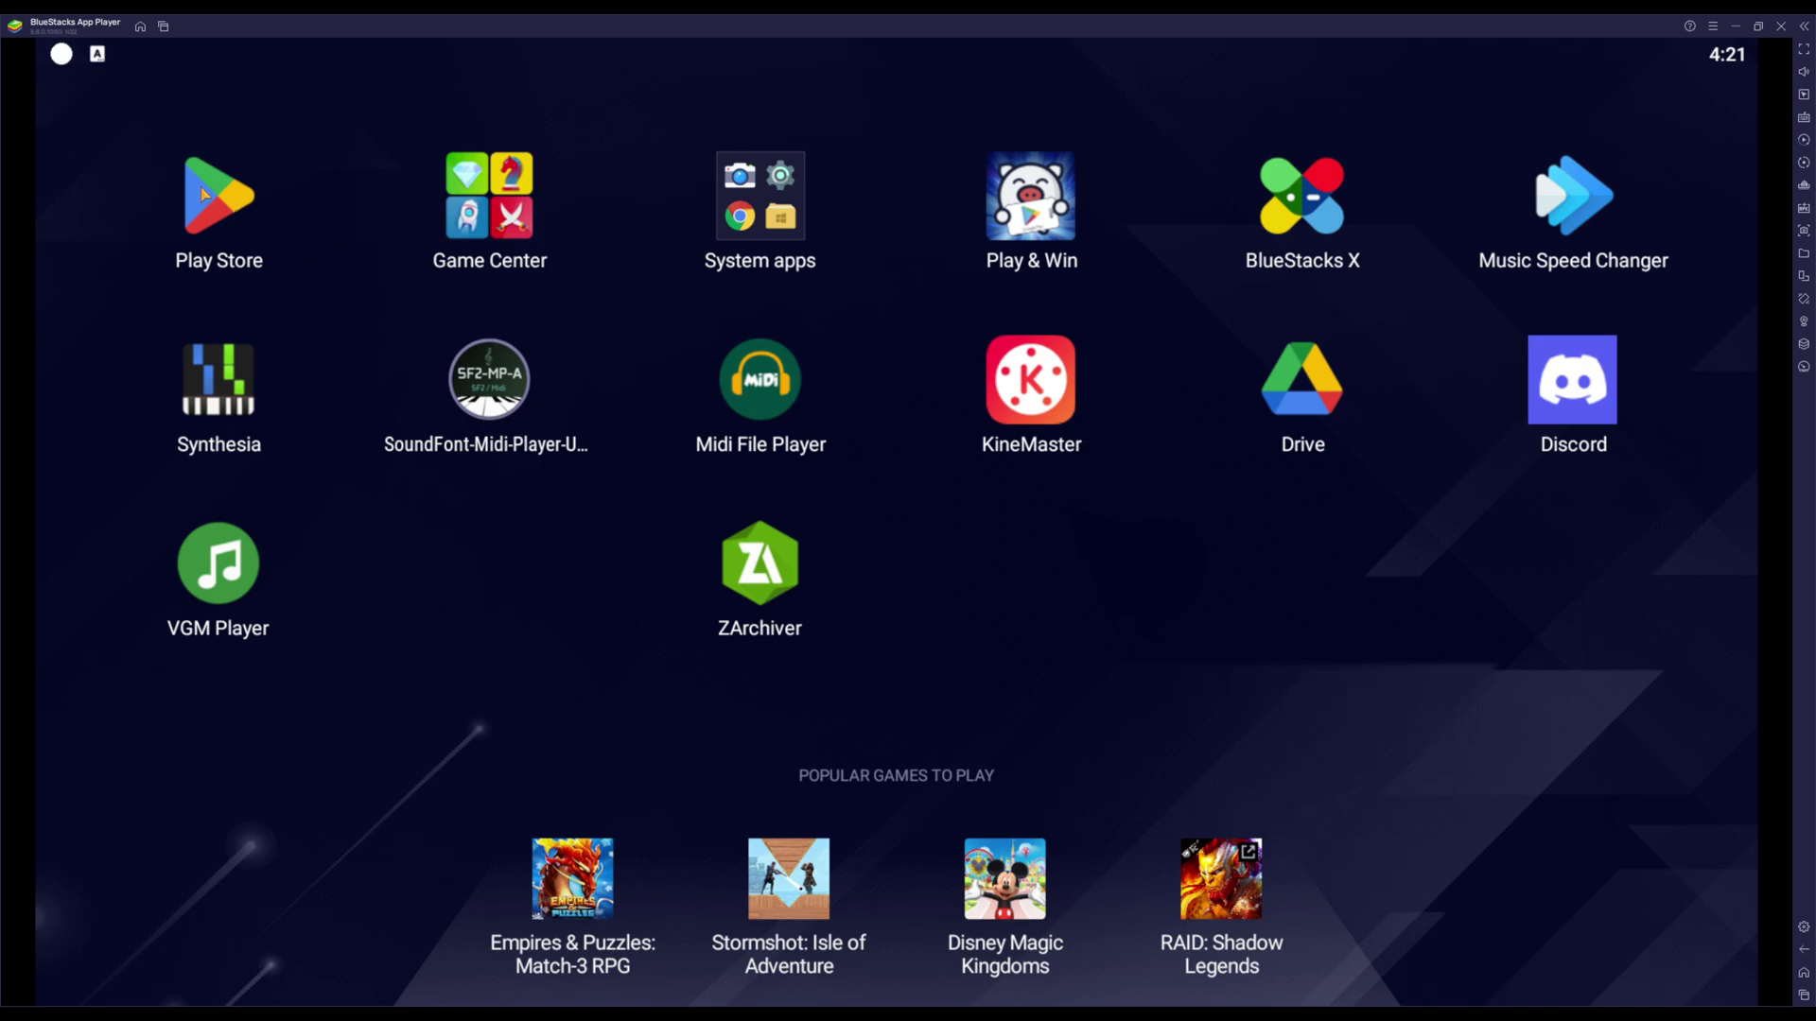
# - Search the Google Play Store for 'Yaba sanshiro' using the suggested query
pyautogui.click(196, 216)
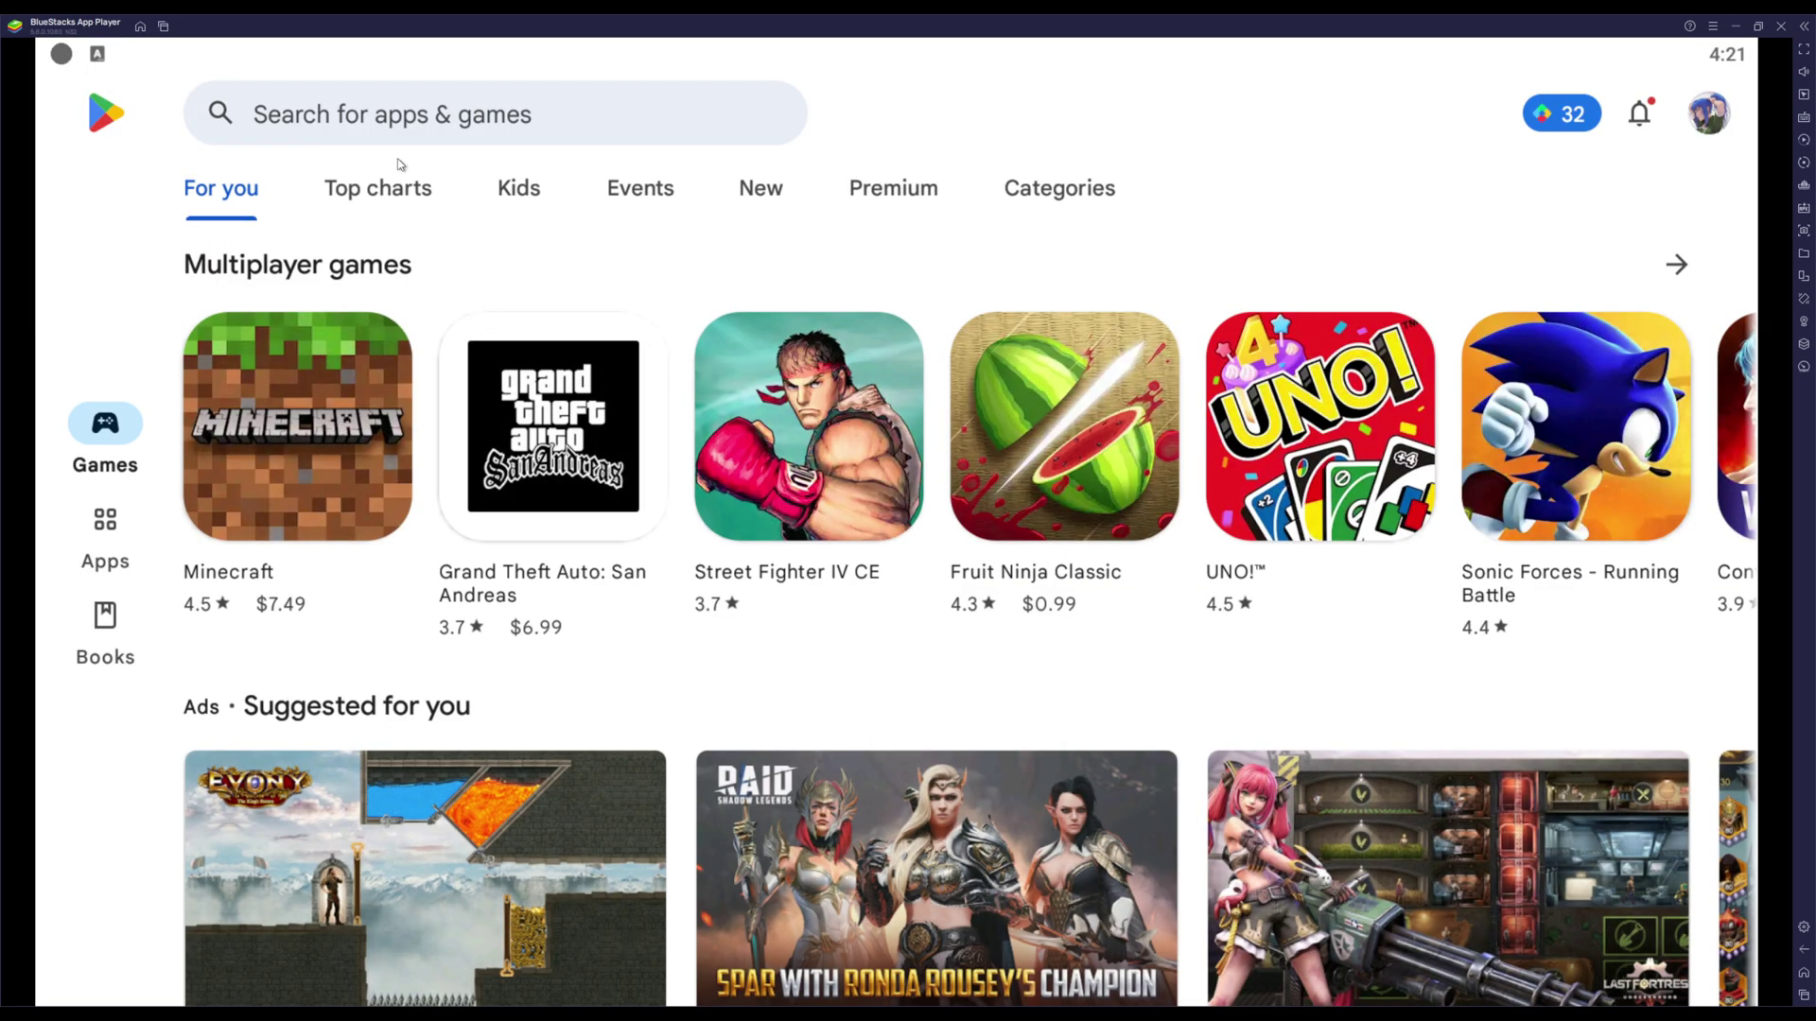
pyautogui.click(312, 128)
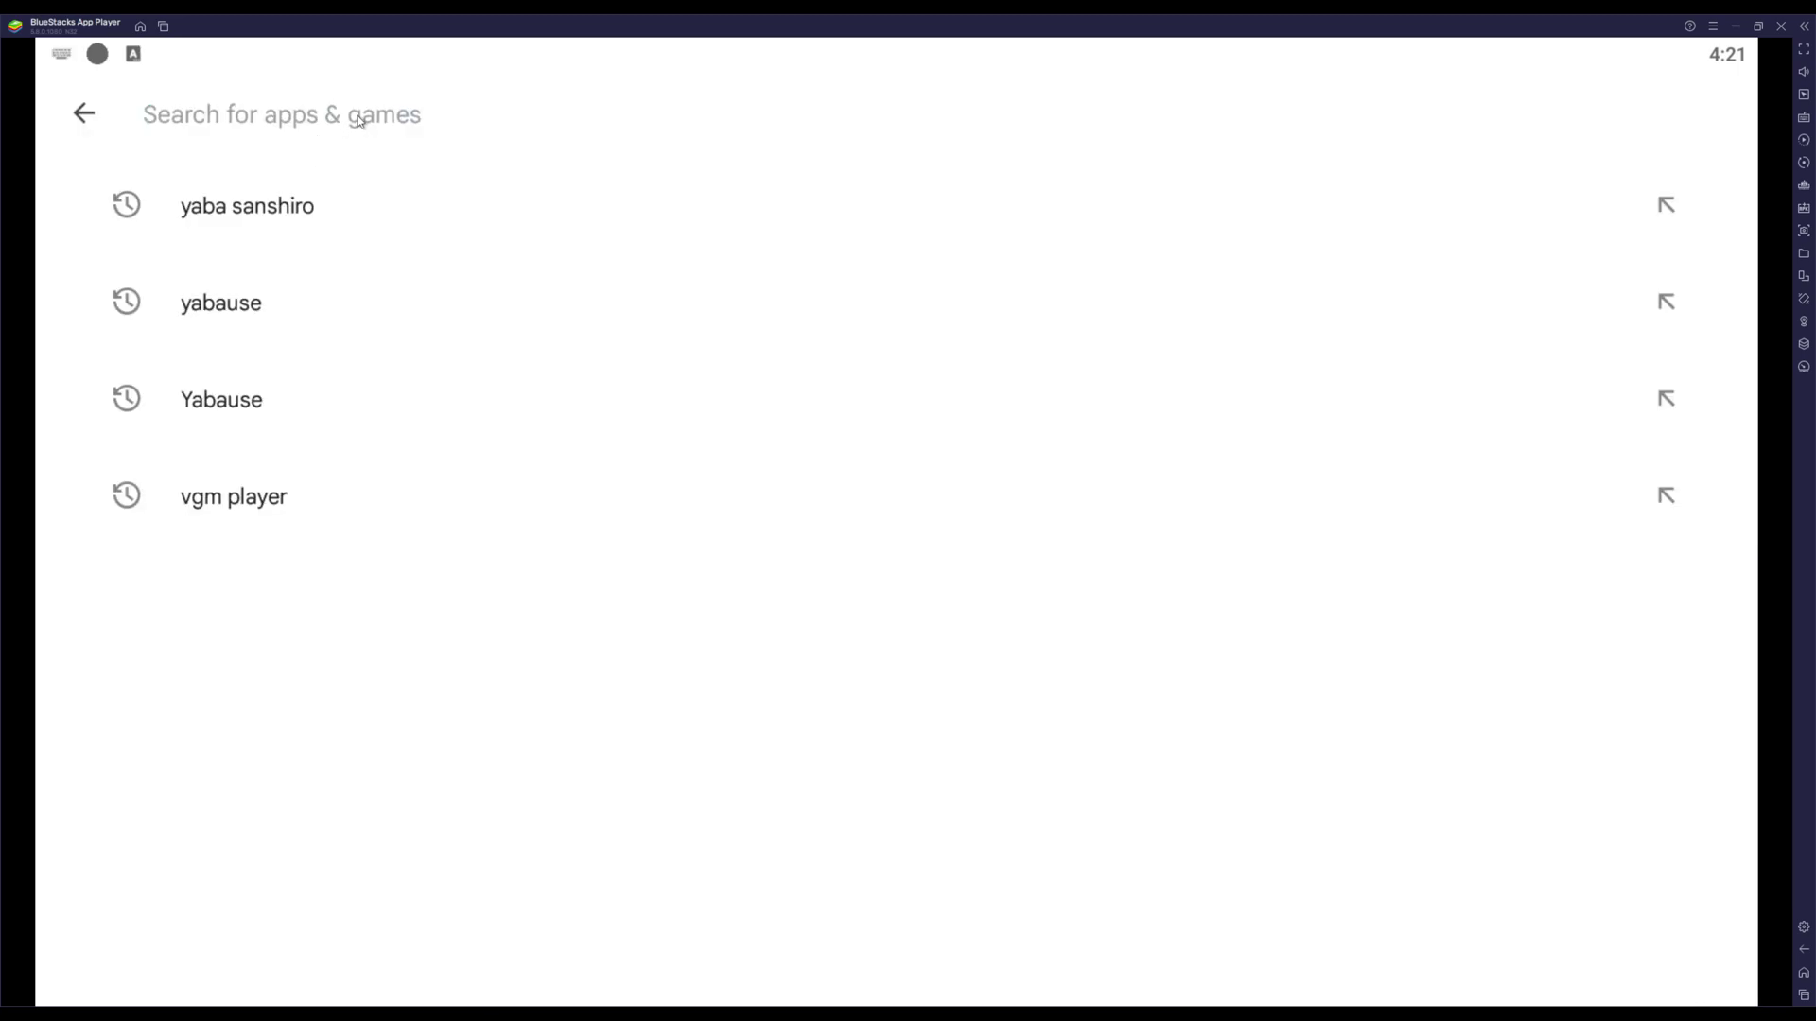
pyautogui.write('Yaba')
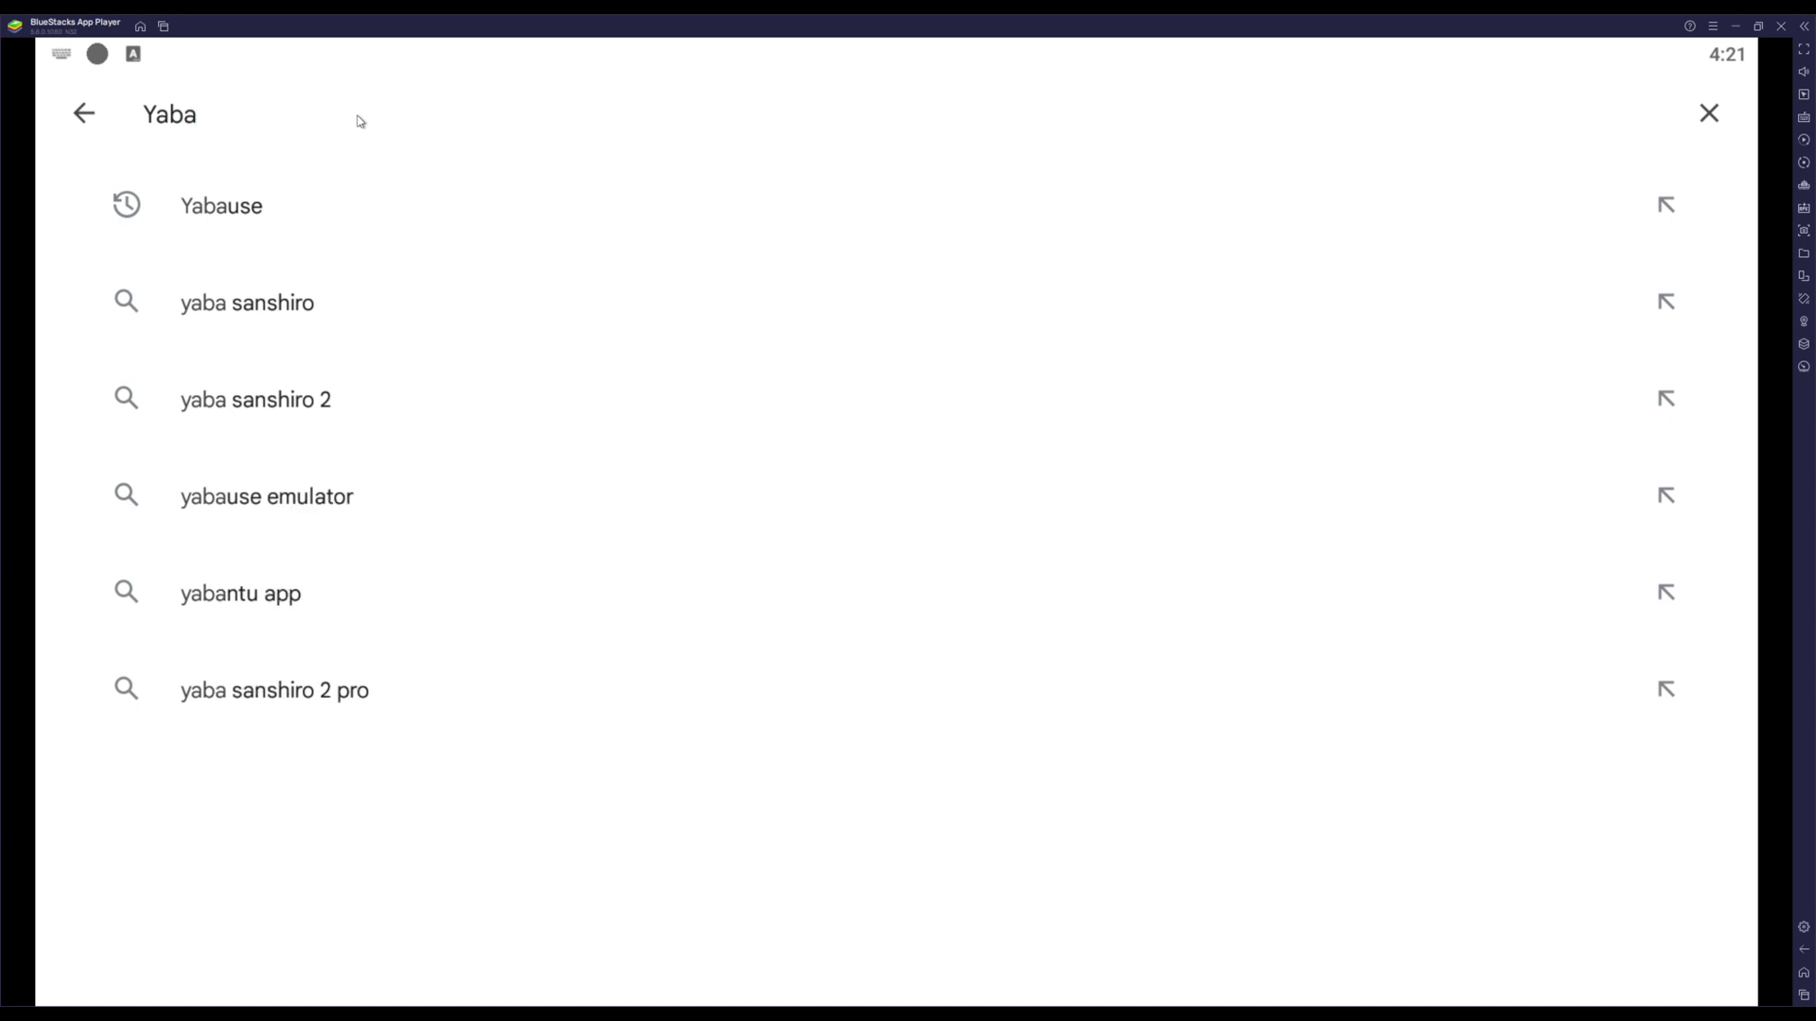
pyautogui.write(' sans')
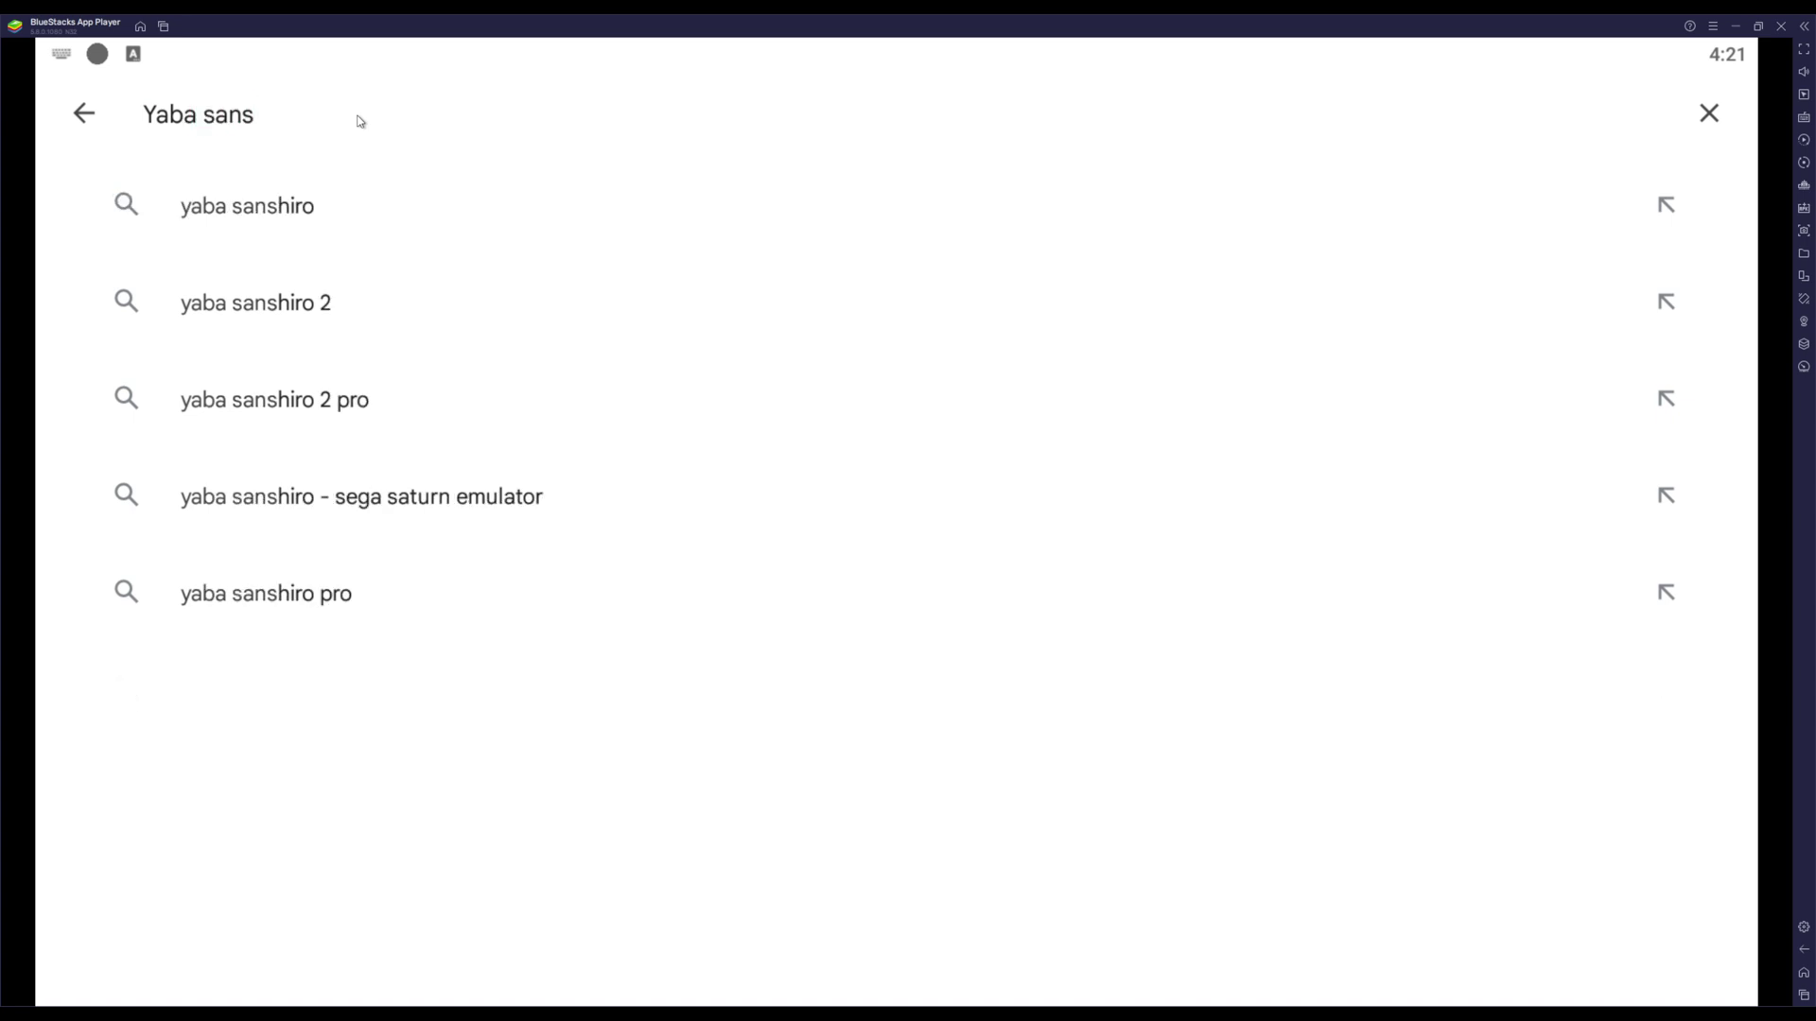
pyautogui.write('hiro')
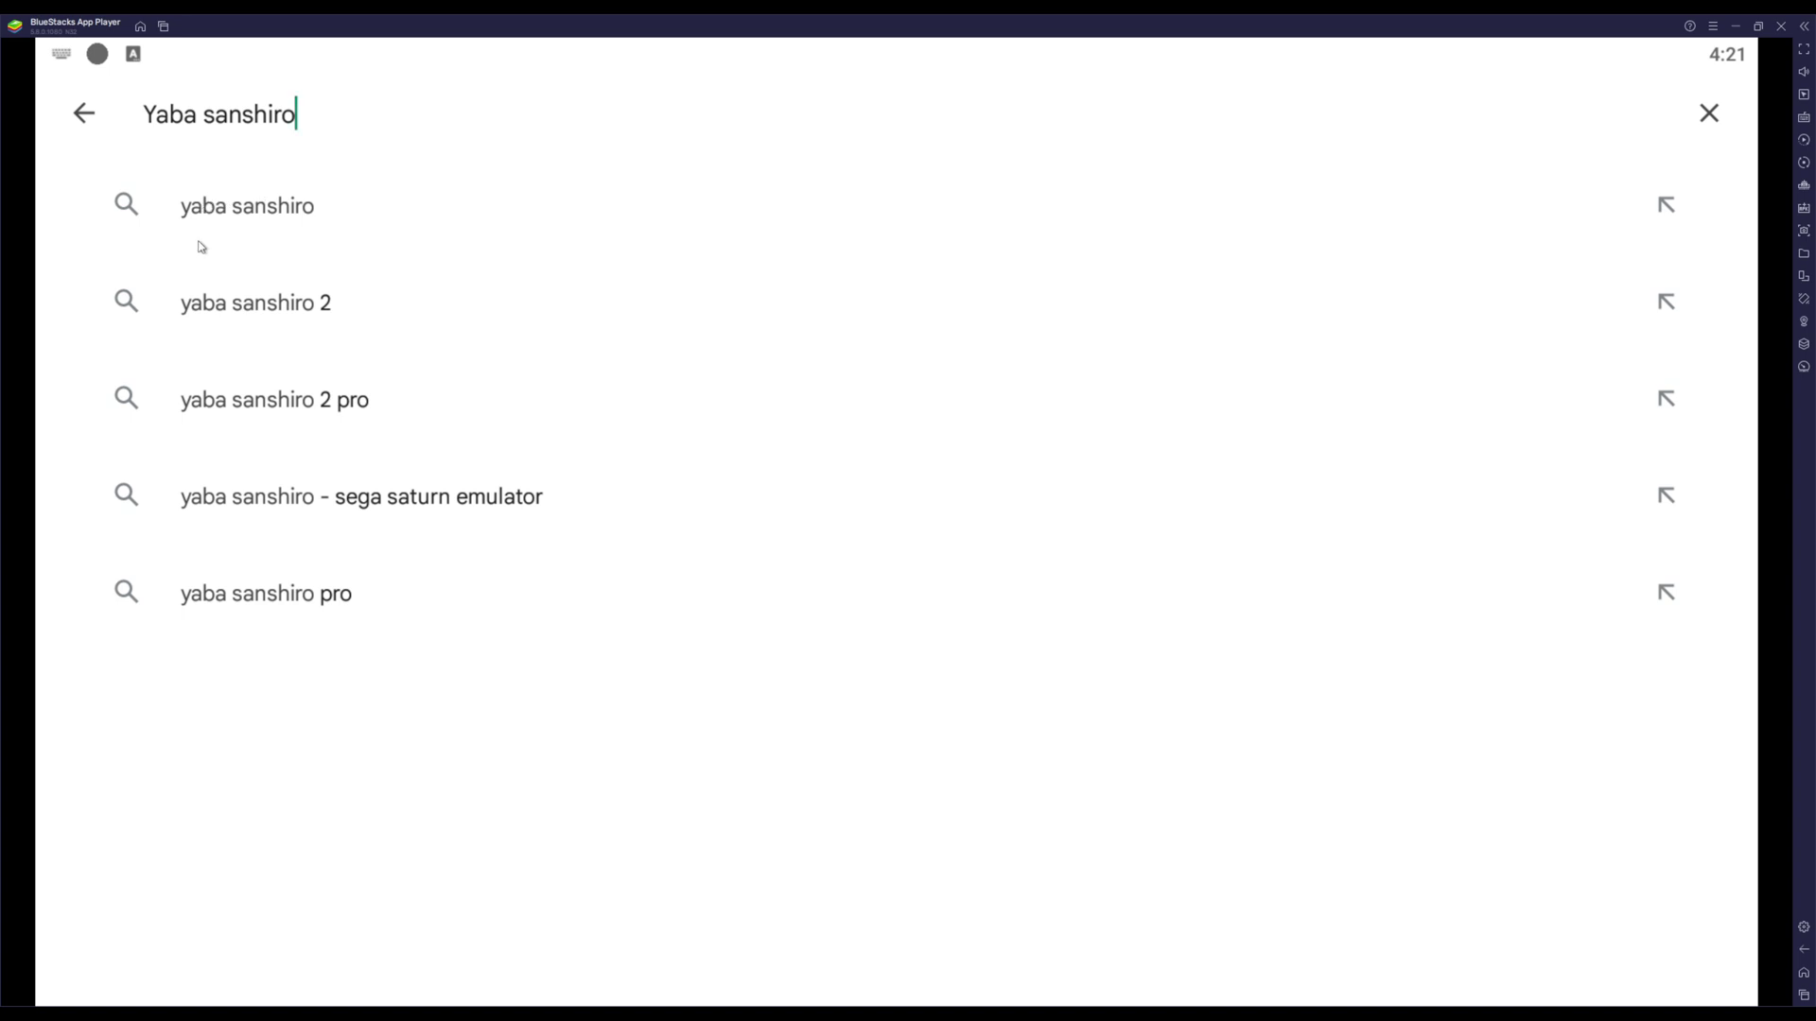
pyautogui.click(229, 232)
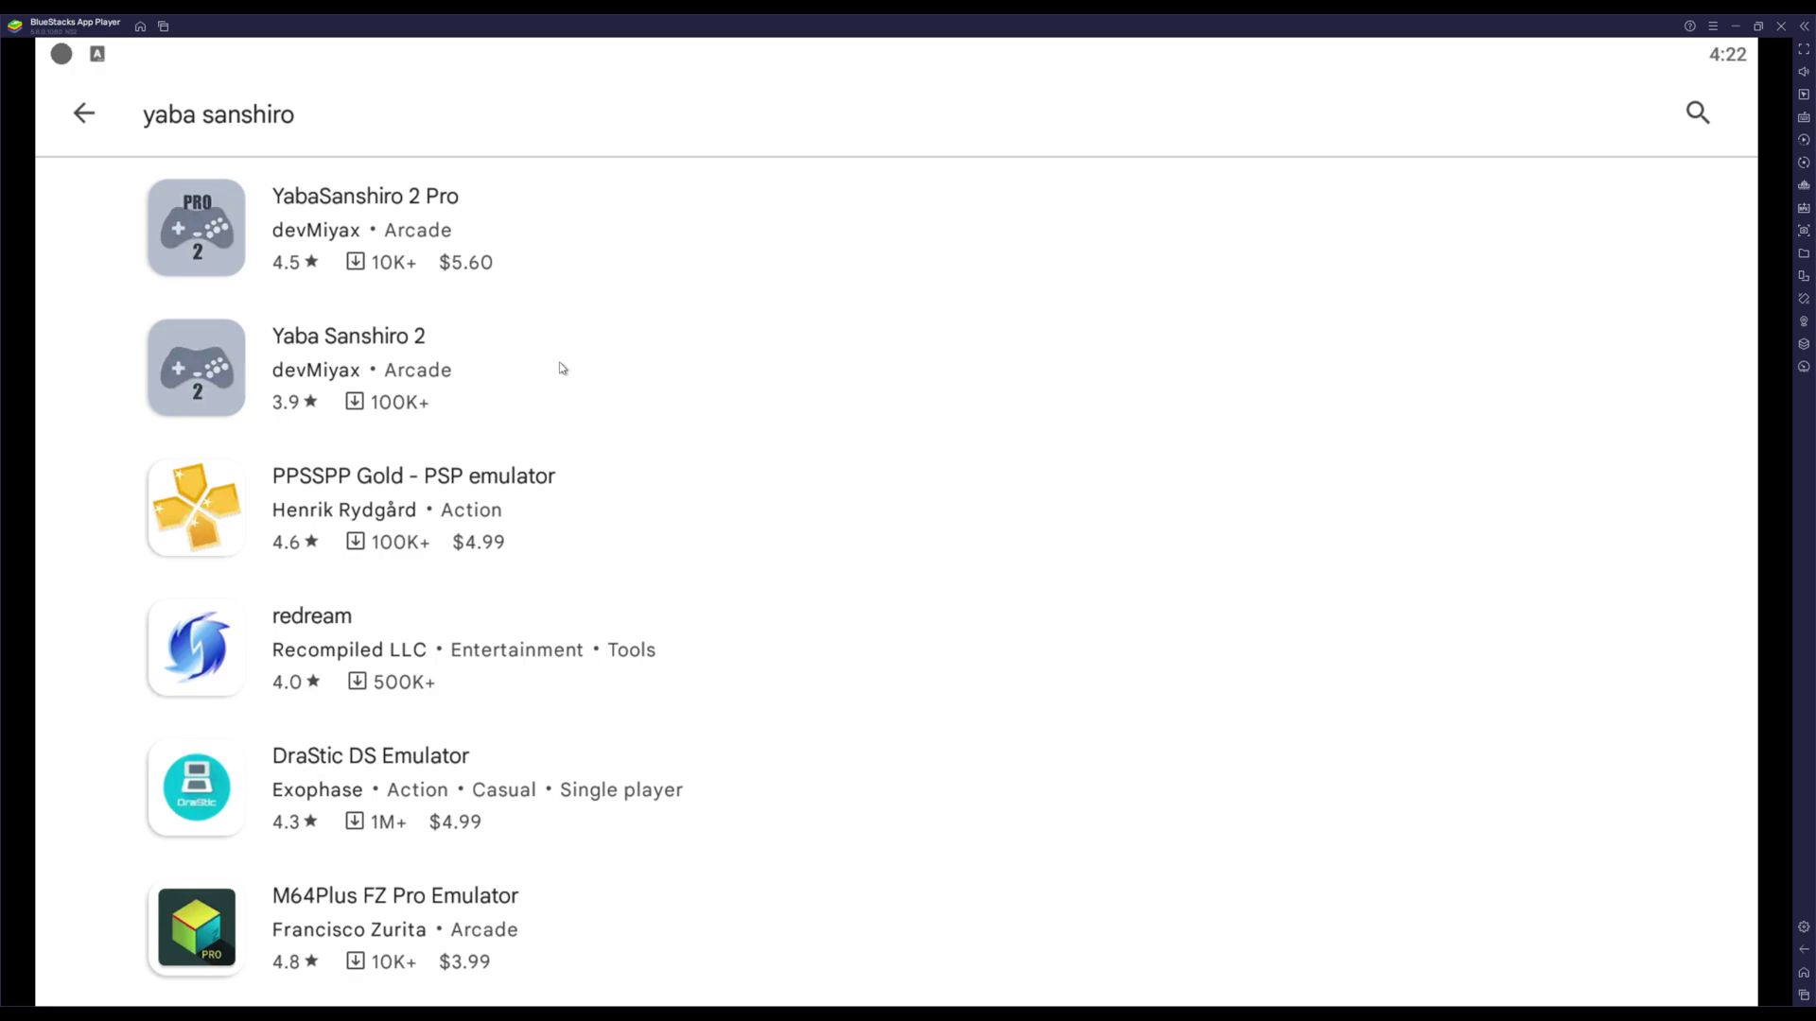
# - Install Yaba Sanshiro 2 from its Play Store page and launch it
pyautogui.click(333, 354)
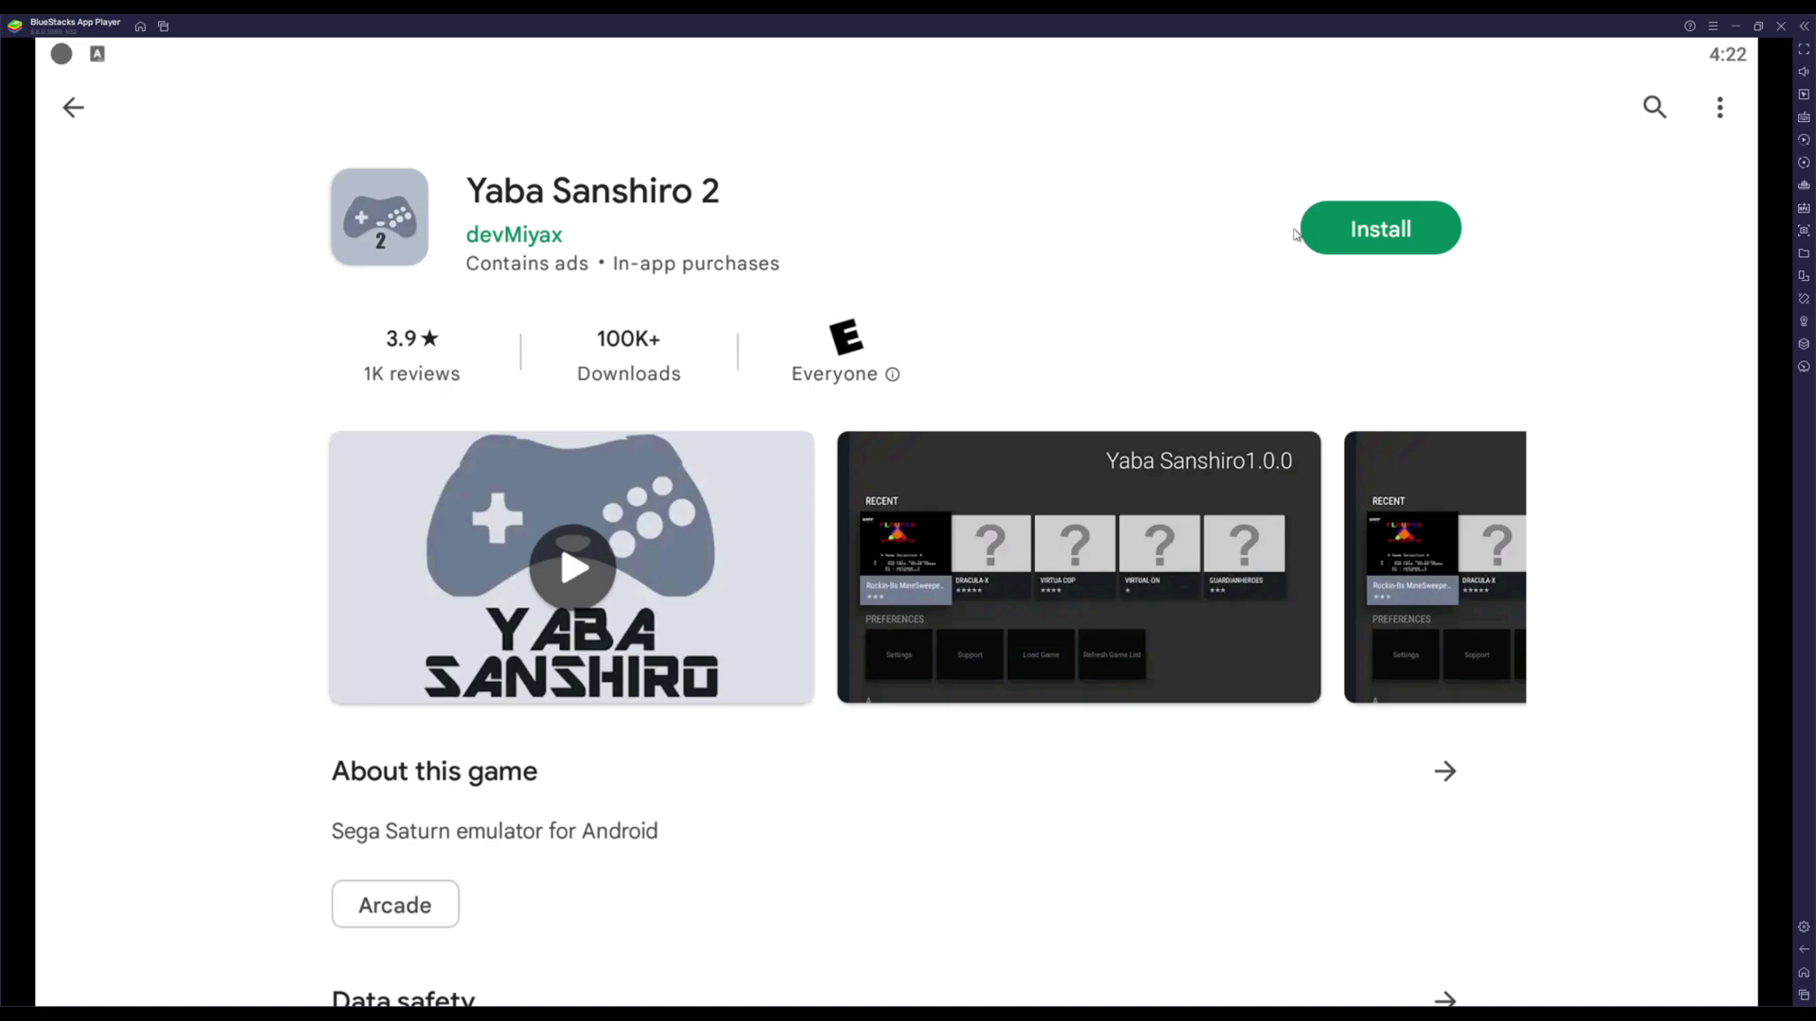
pyautogui.click(1321, 230)
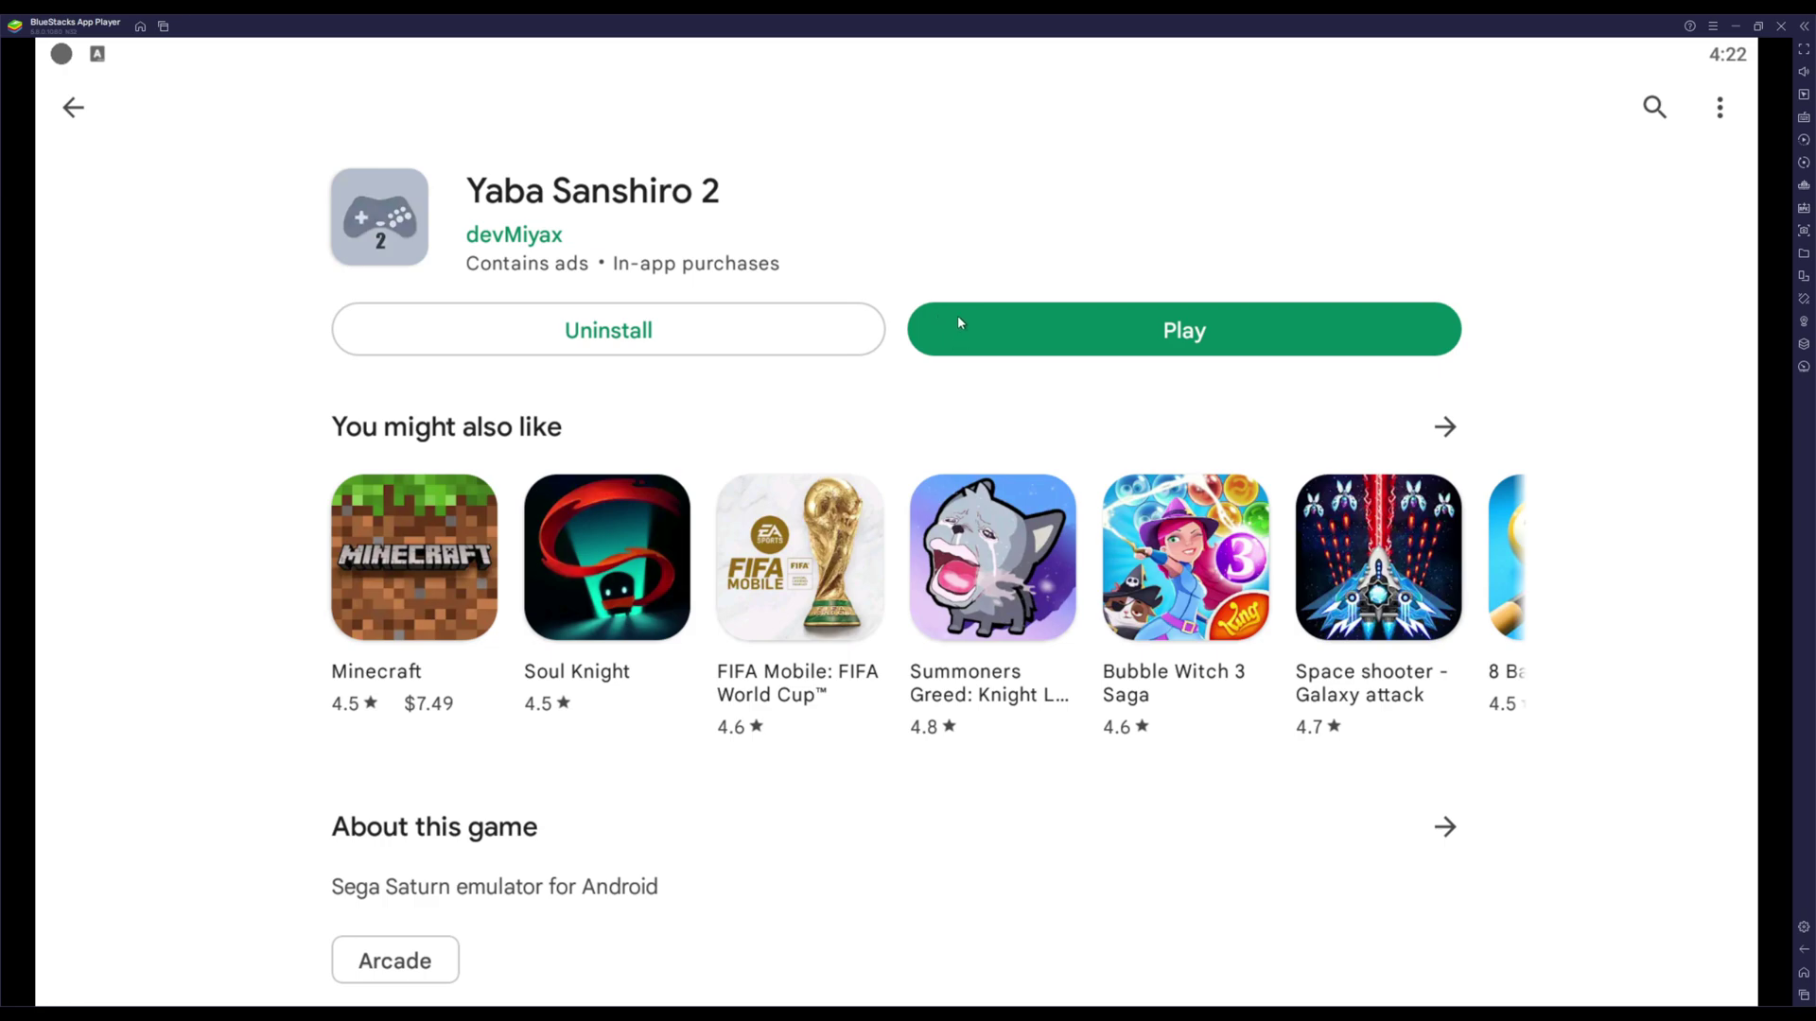
pyautogui.click(1004, 336)
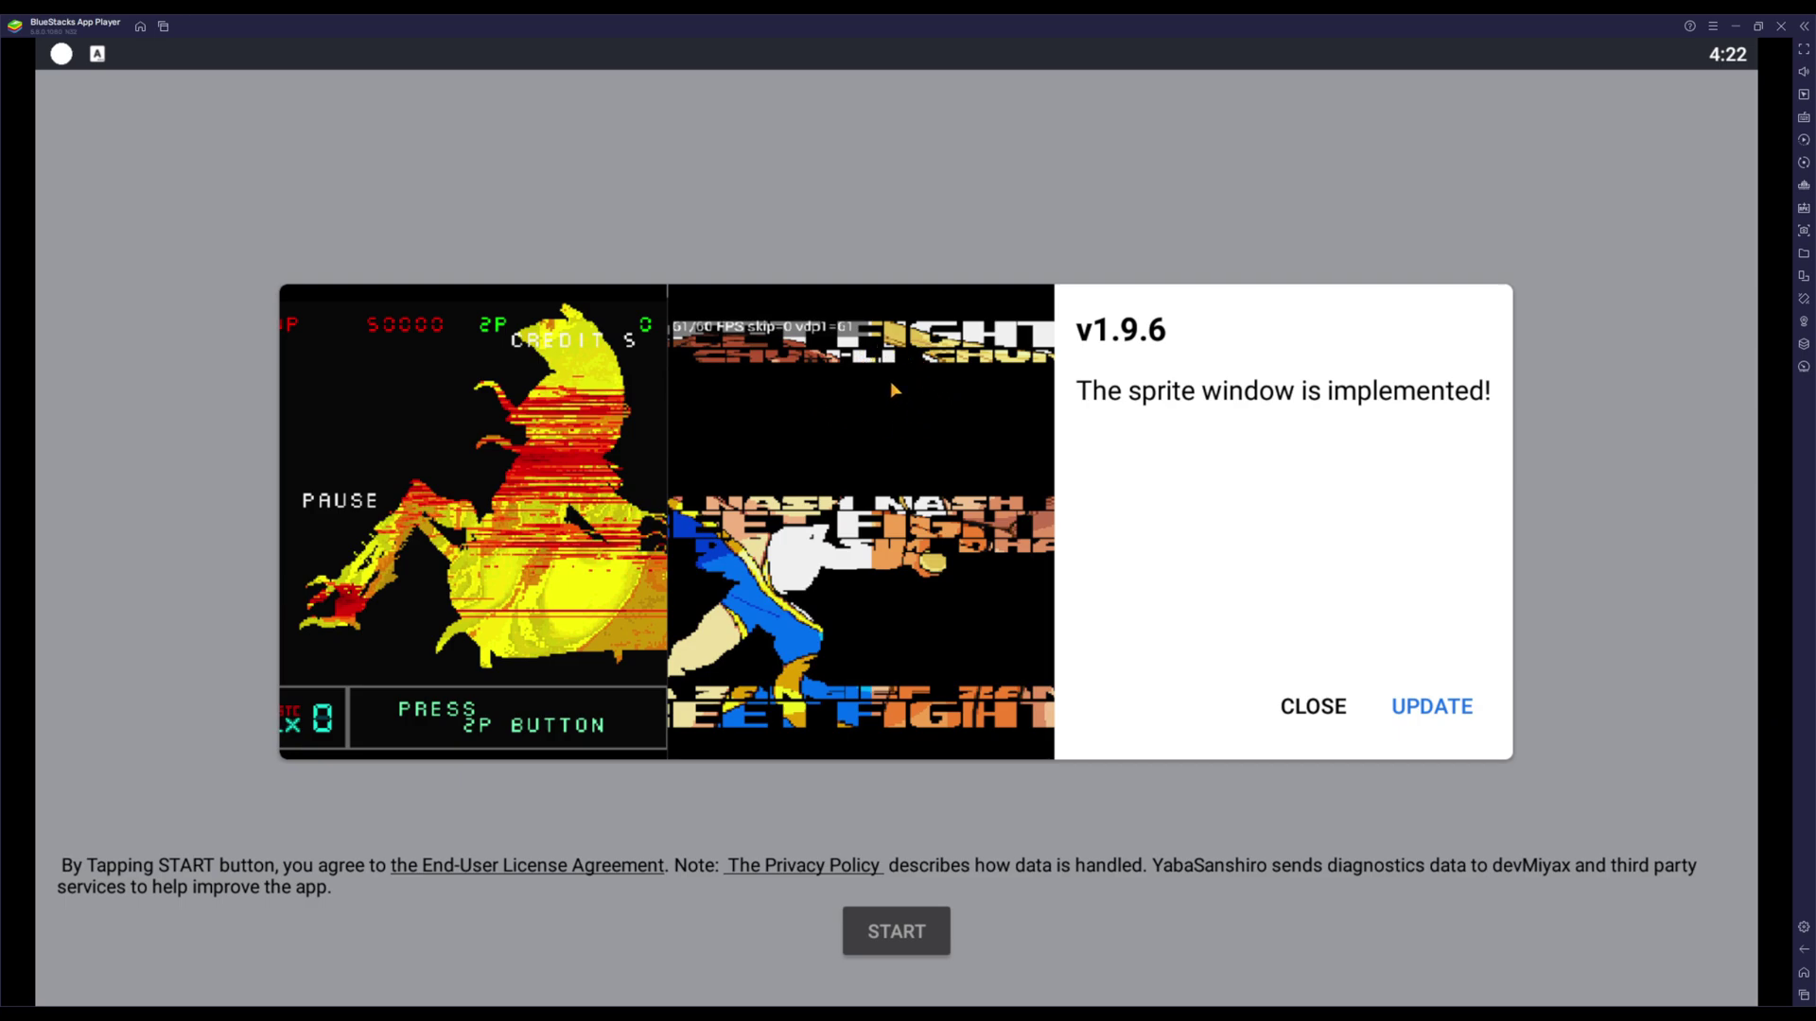
# - Close the v1.9.6 notice, start the app, allow storage access and decline sign-in
pyautogui.click(1312, 708)
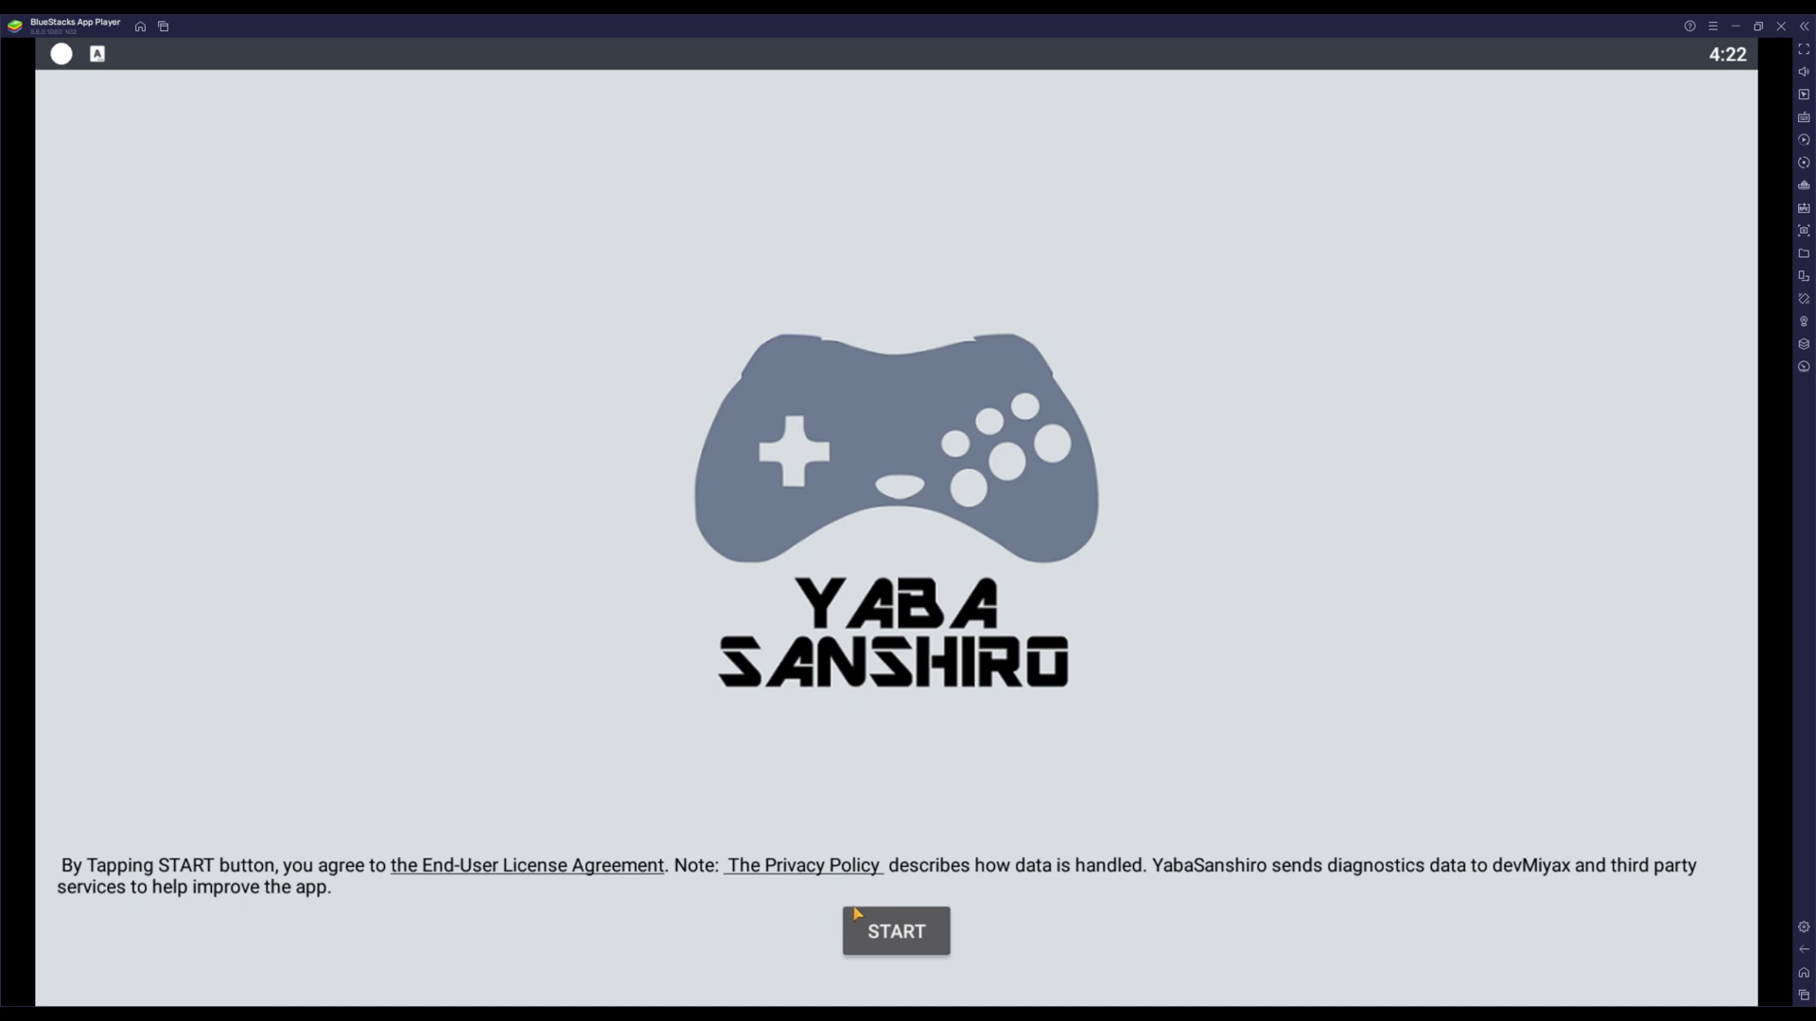
pyautogui.click(871, 930)
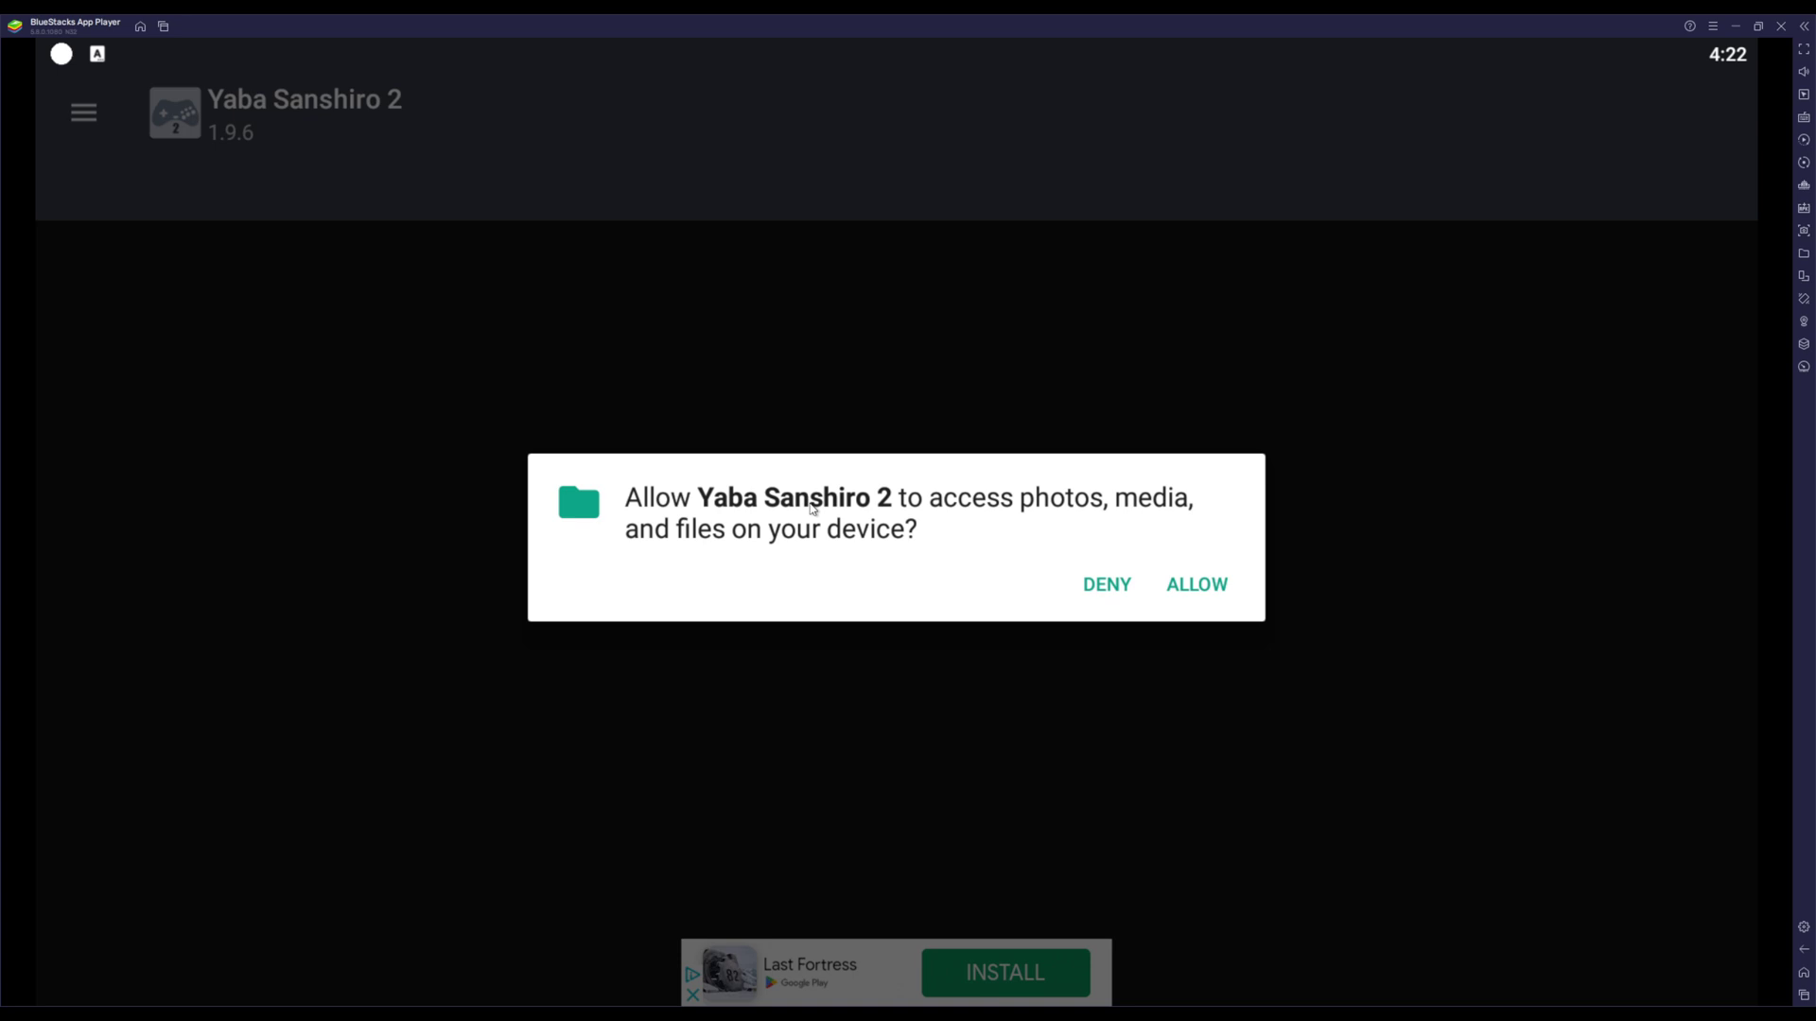
pyautogui.click(1219, 584)
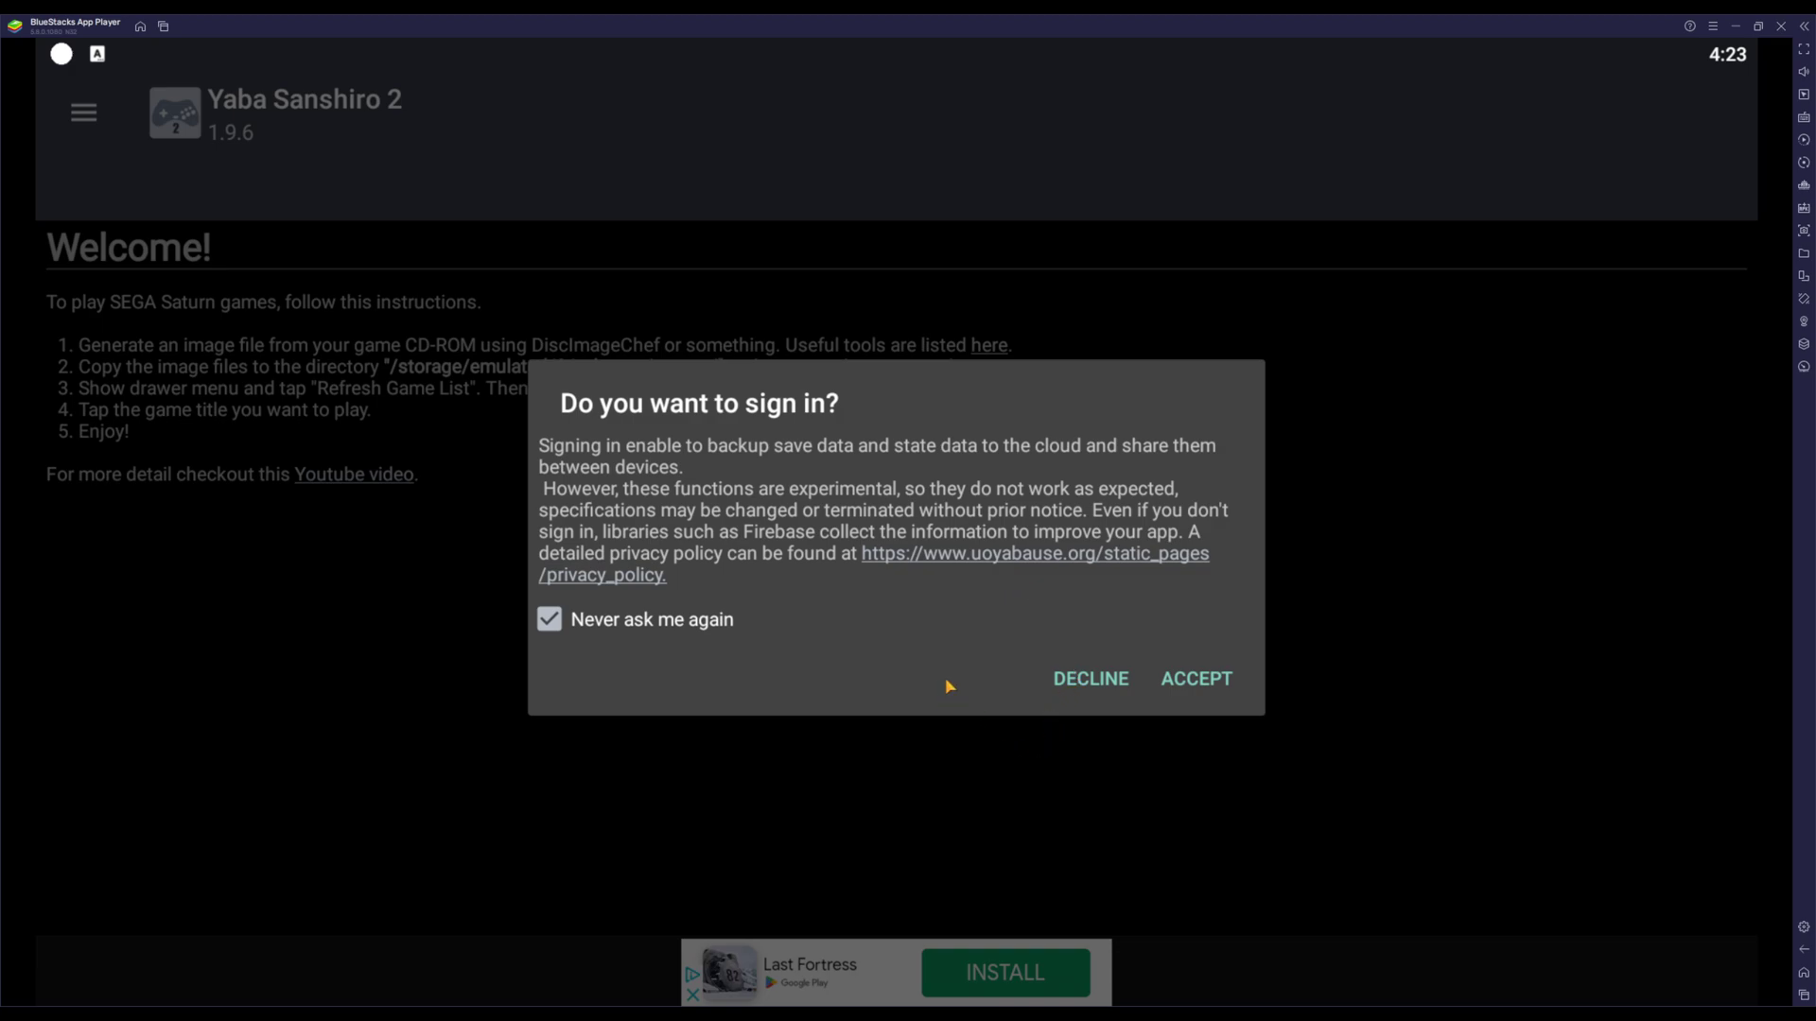
pyautogui.click(1088, 678)
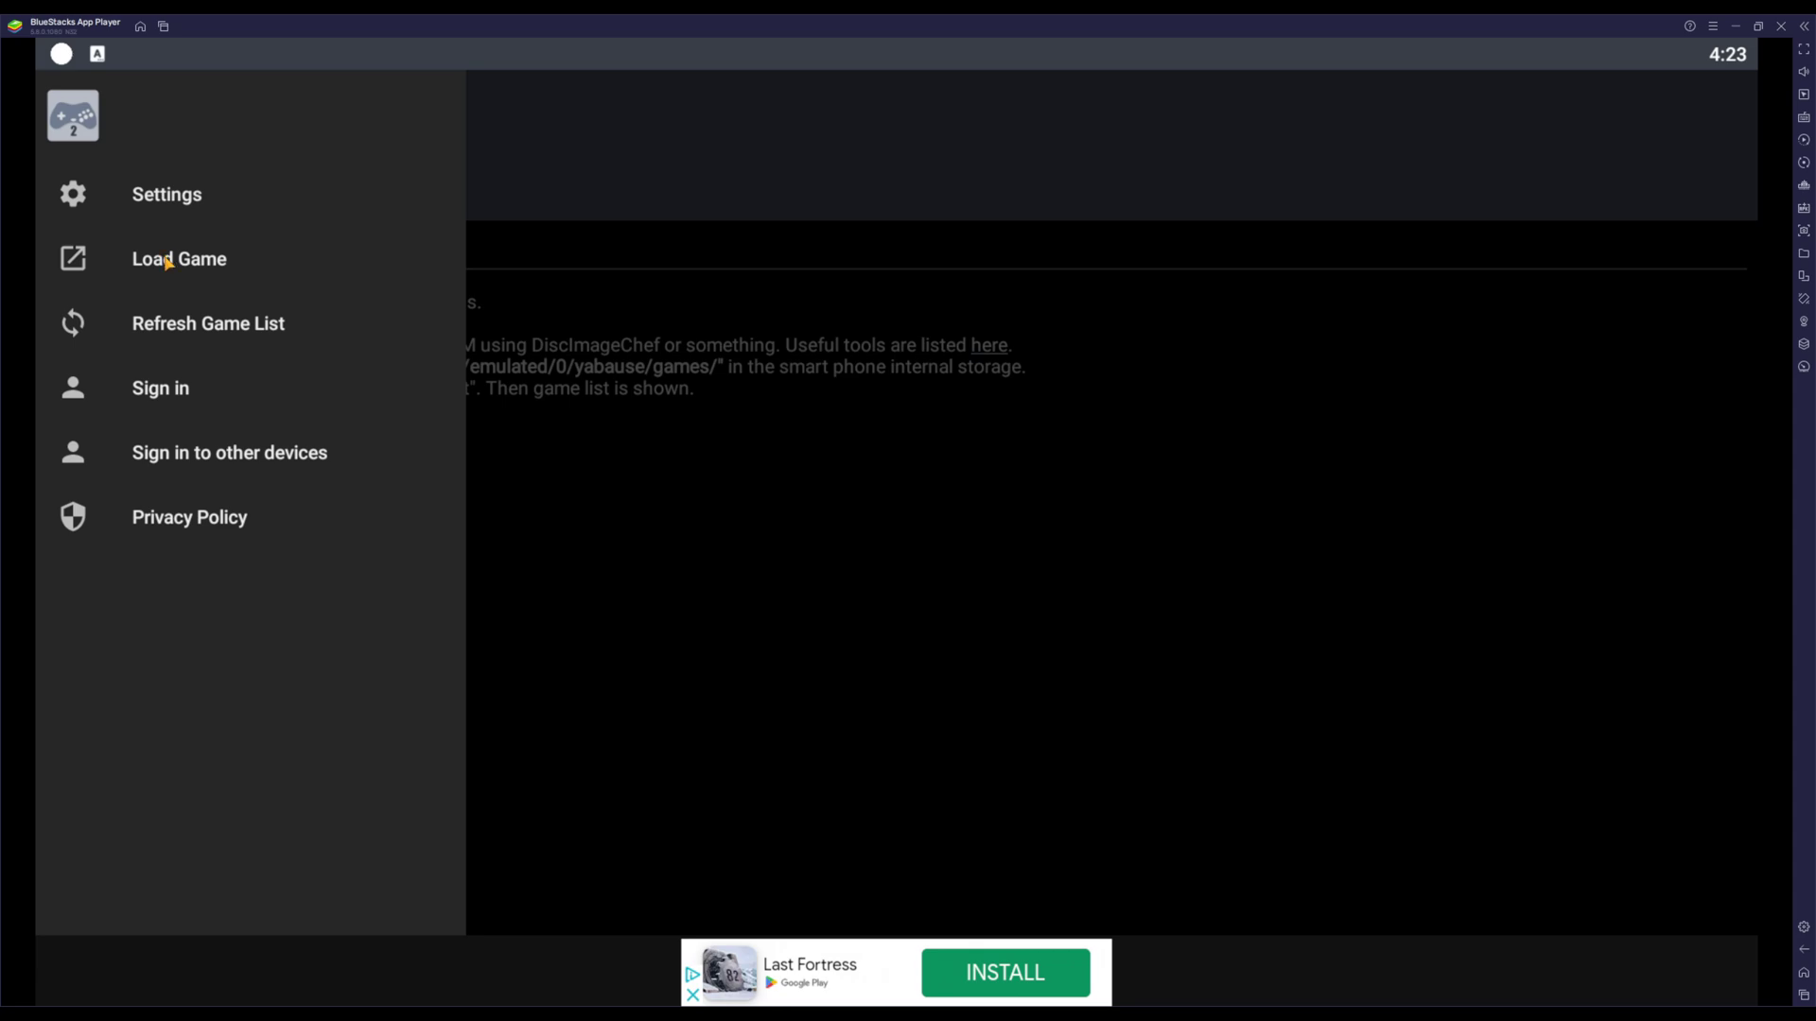
# - Choose Load Game from the drawer menu to browse the yabause/games folder
pyautogui.click(167, 262)
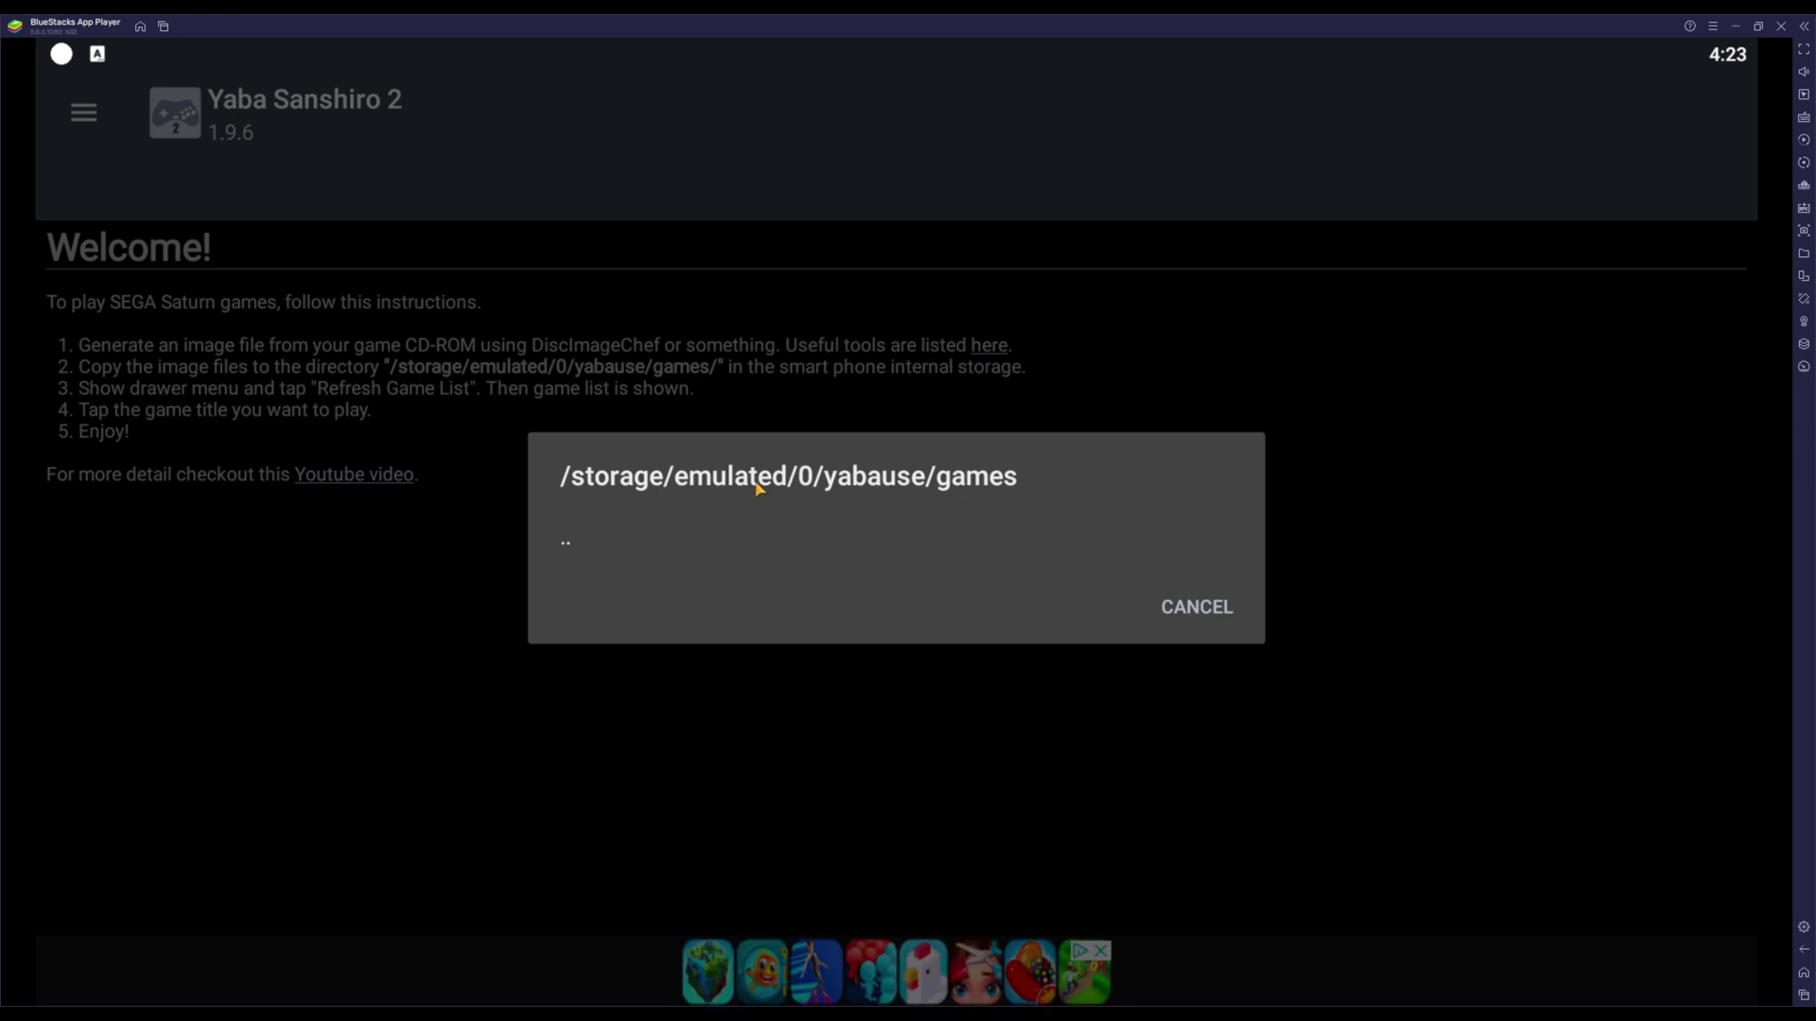
# - Go up two folders to /storage/emulated/0 and locate the Sonic R (USA) (DW0041) files
pyautogui.click(696, 549)
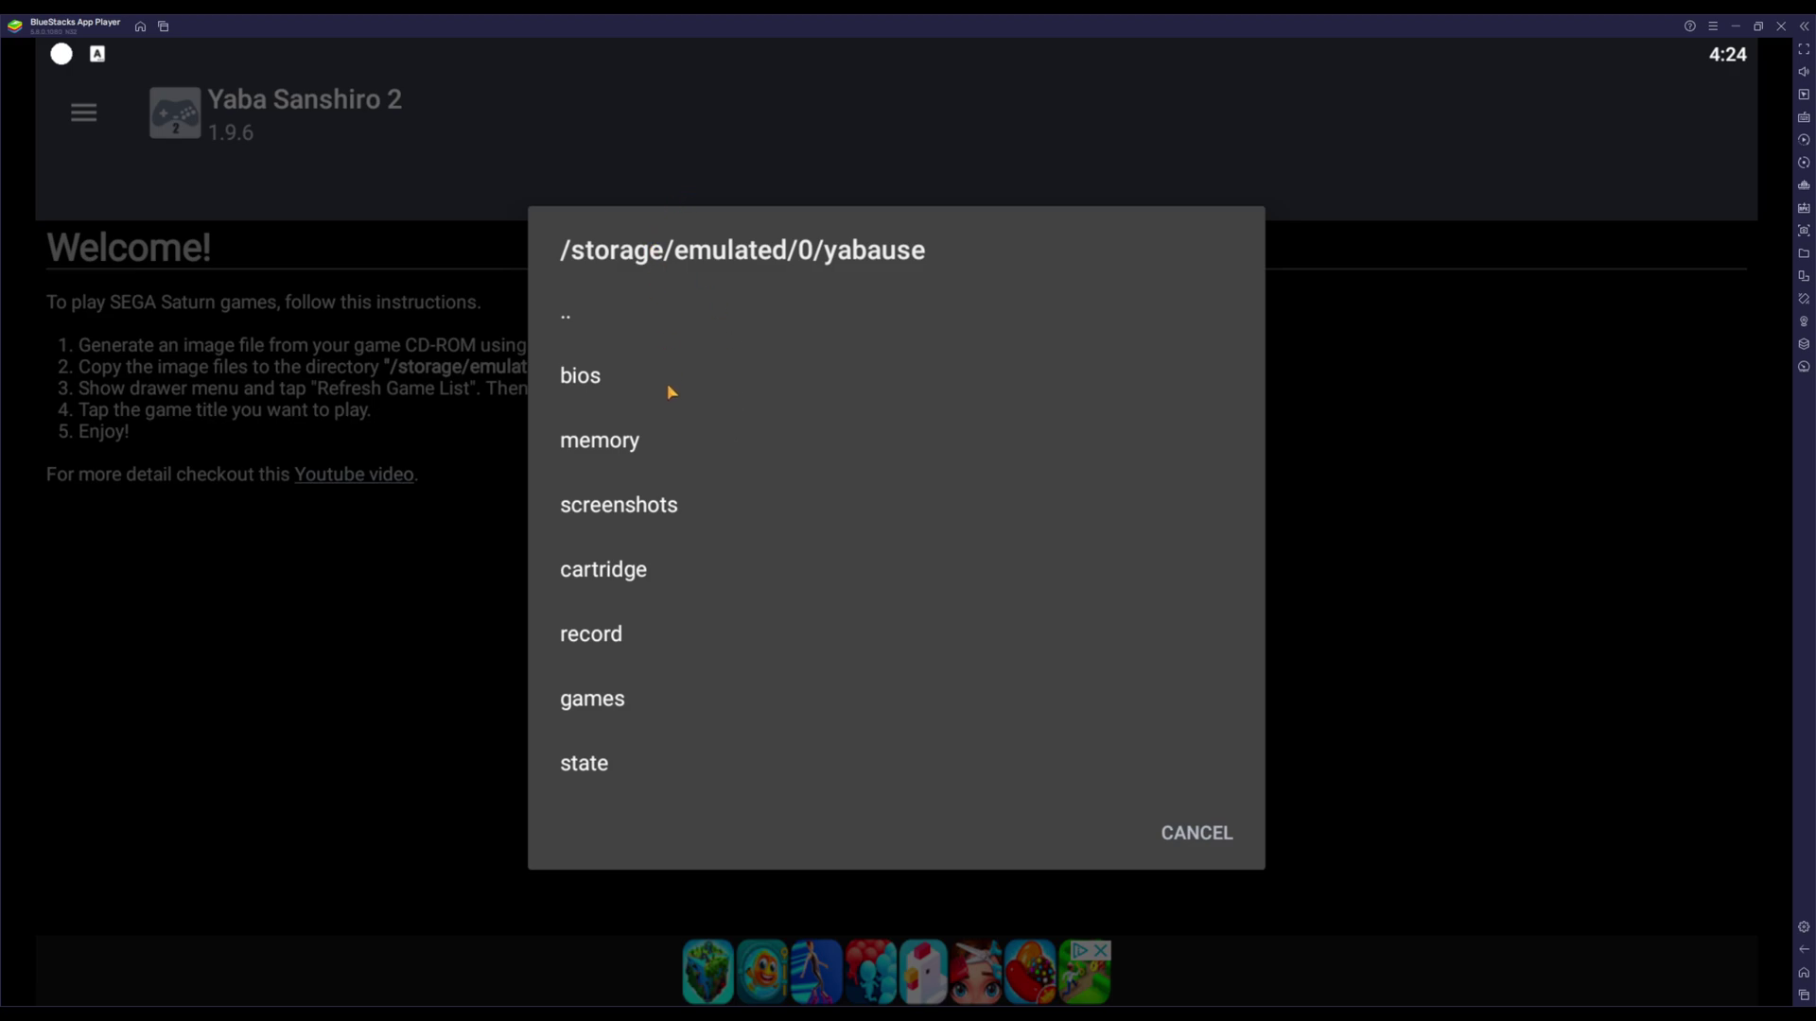
pyautogui.click(609, 316)
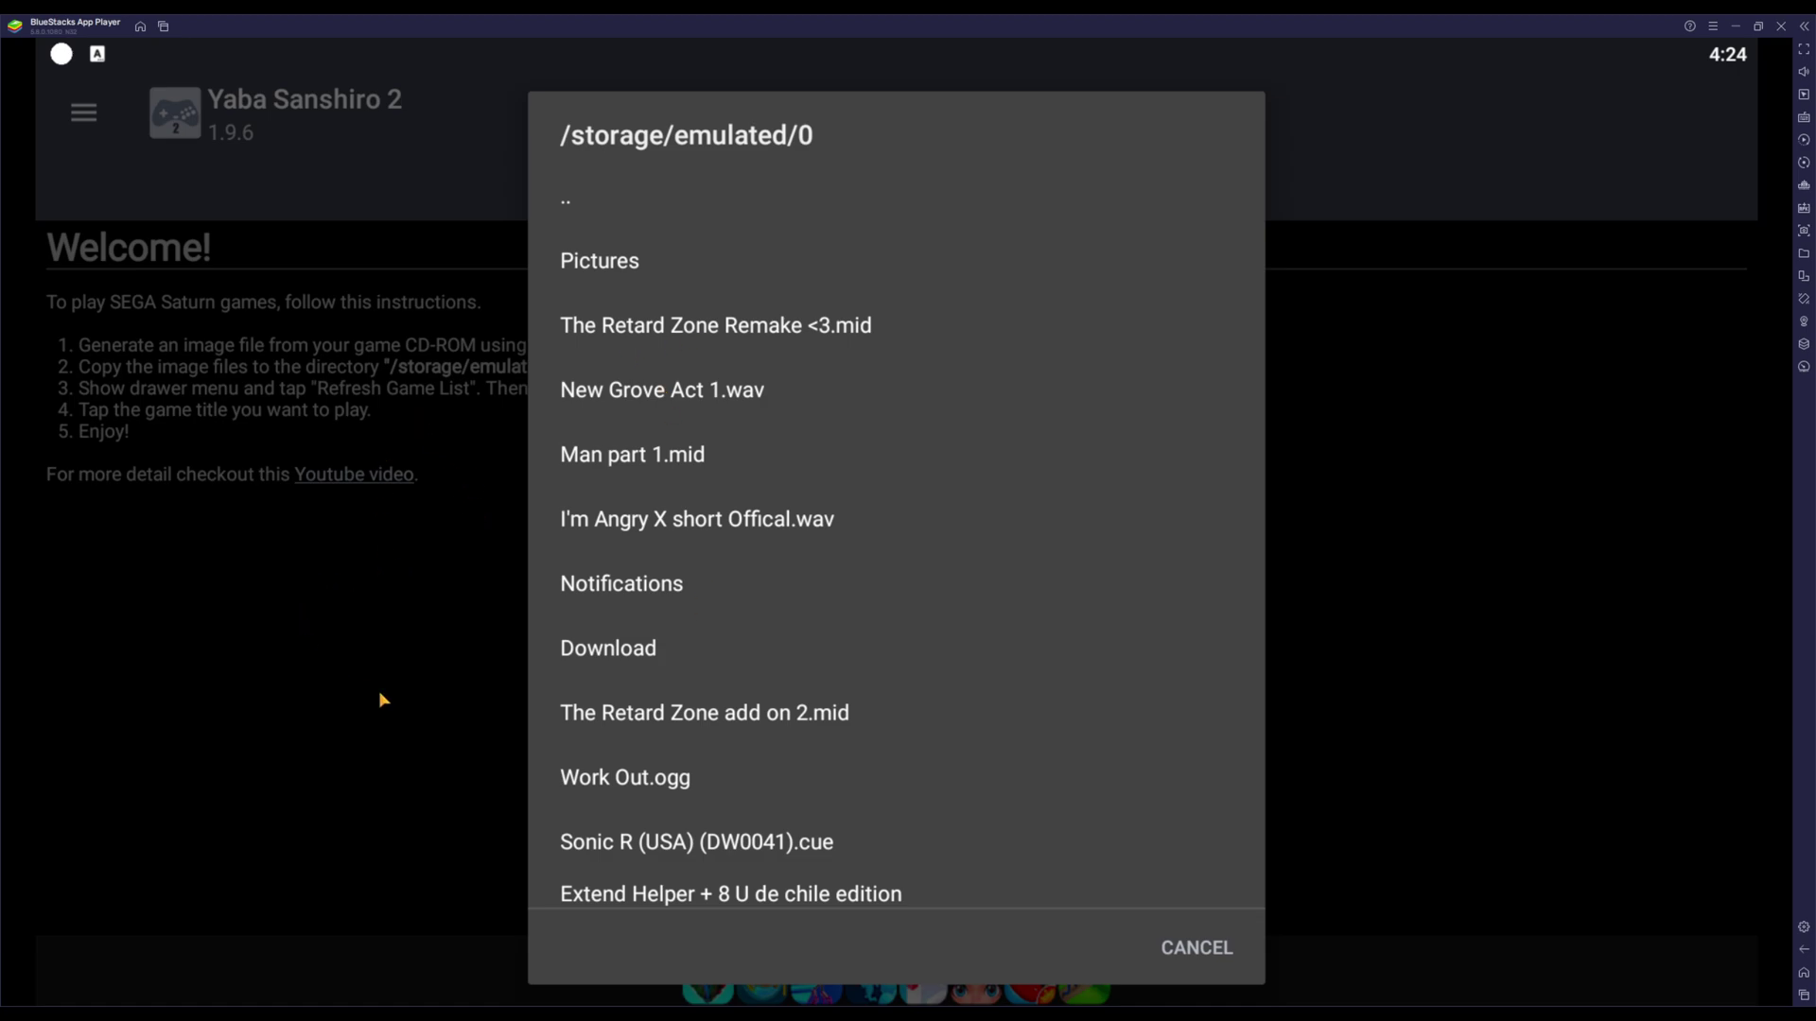
pyautogui.scroll(-5, 786, 697)
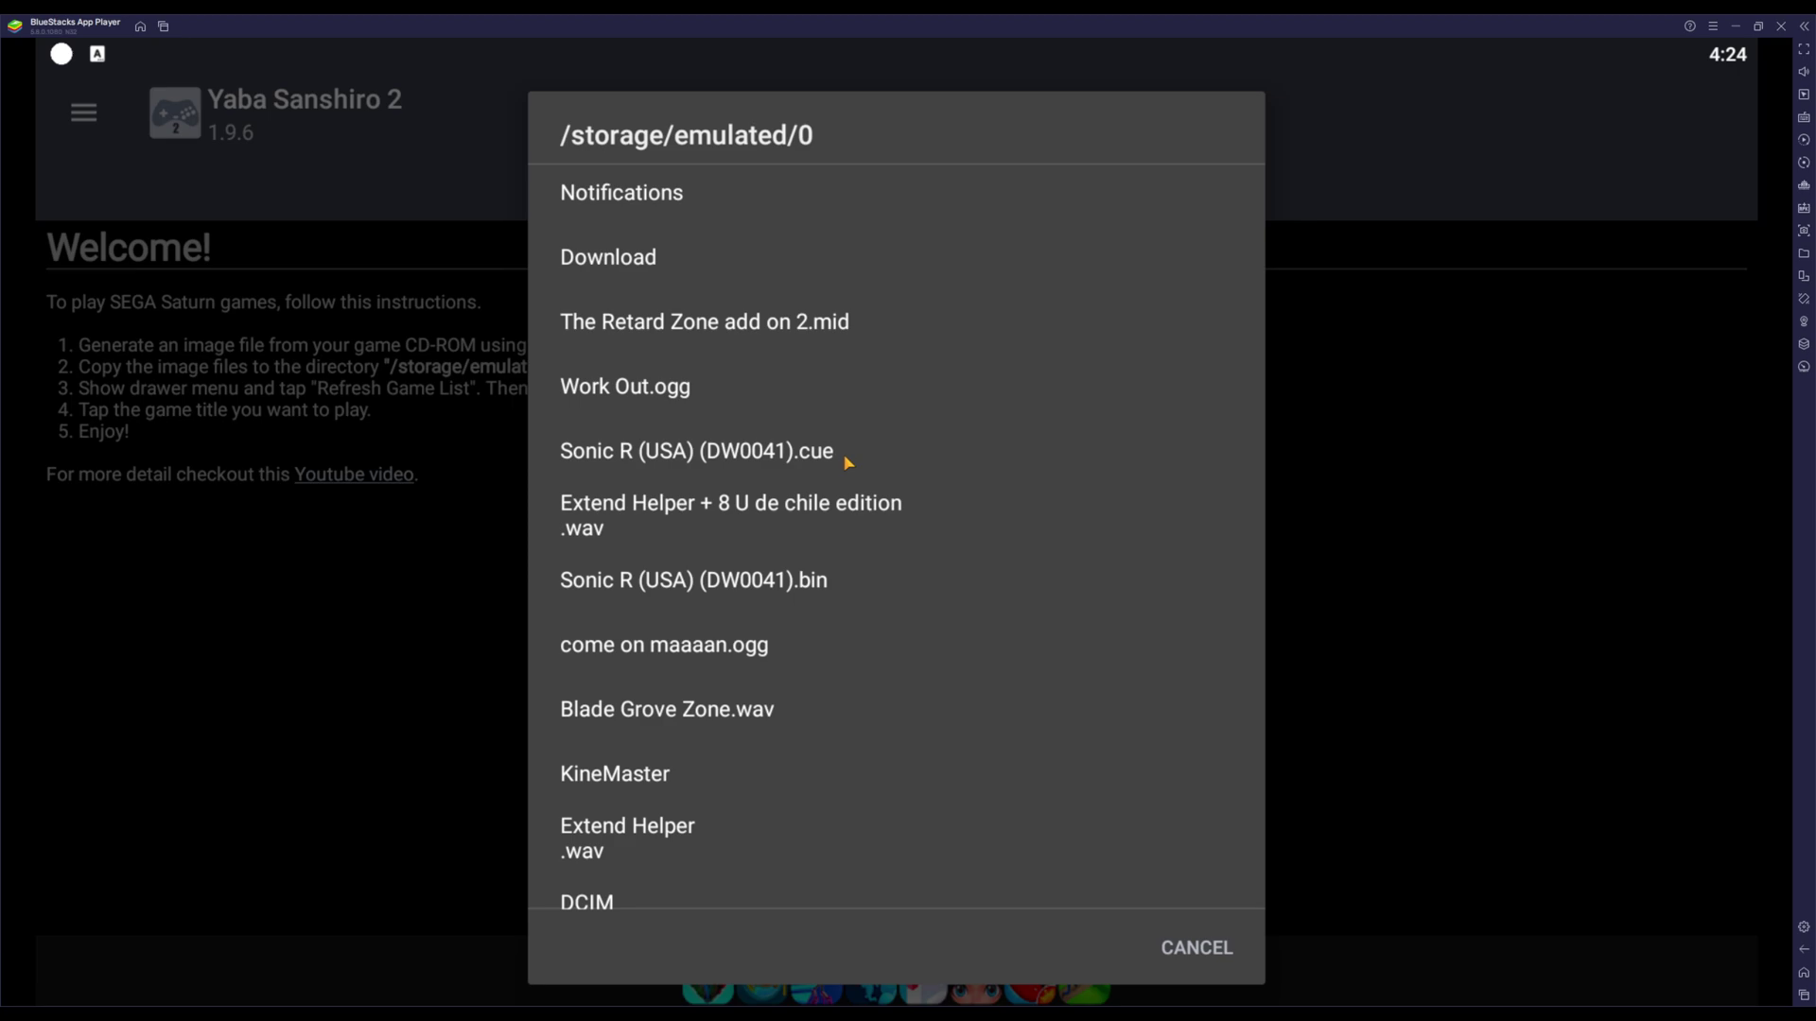
pyautogui.moveTo(810, 288); pyautogui.dragTo(863, 672)
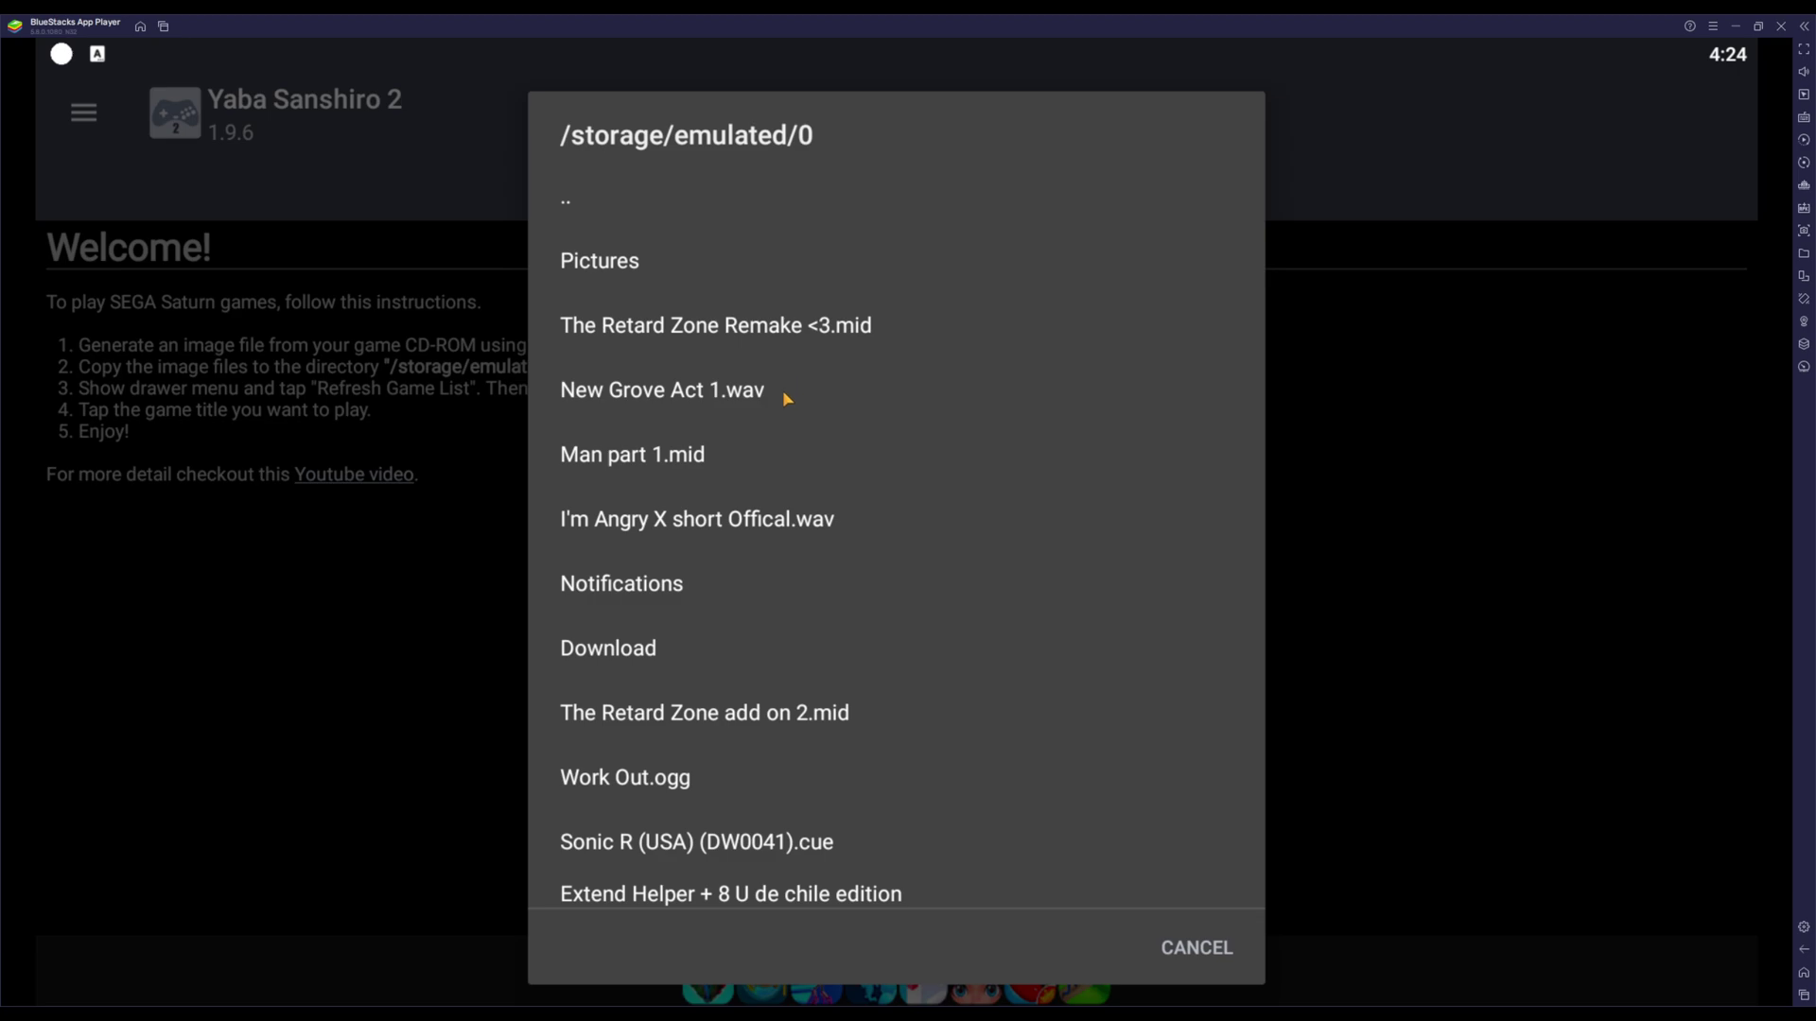
# - Browse up to the root folder, then open sdcard to reach the Sonic R files
pyautogui.click(695, 194)
pyautogui.click(686, 549)
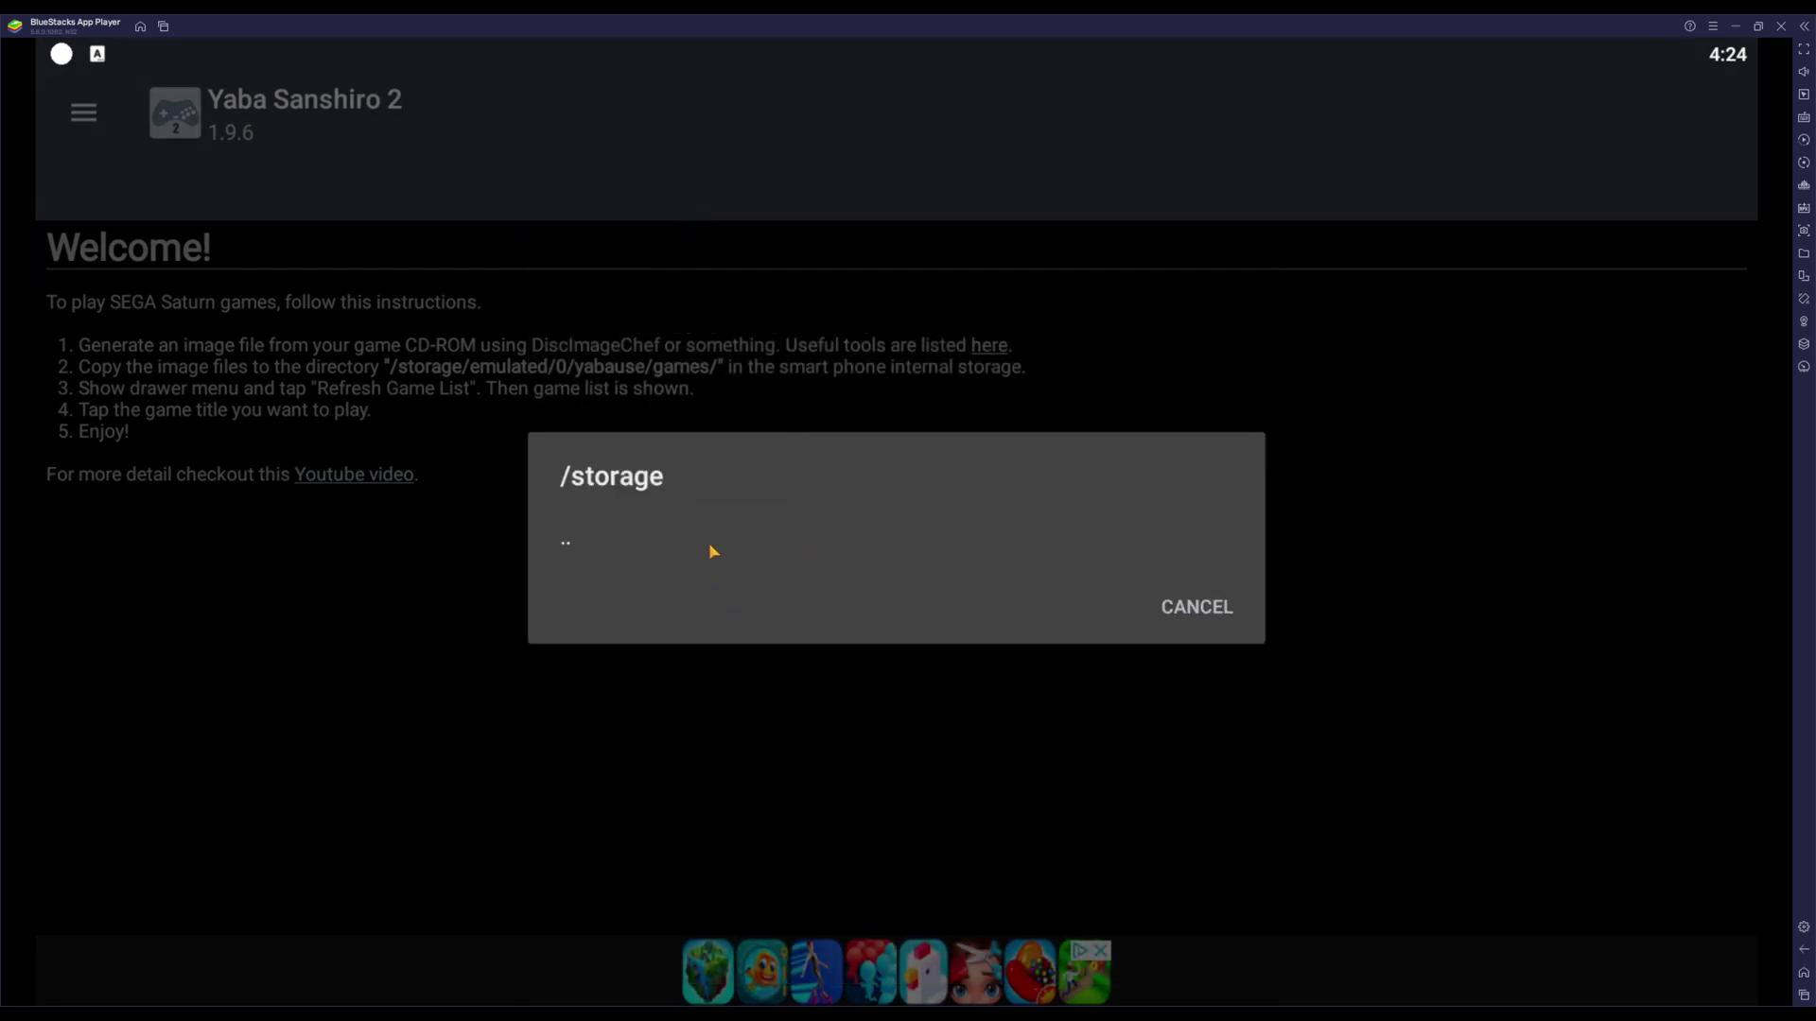
pyautogui.click(848, 553)
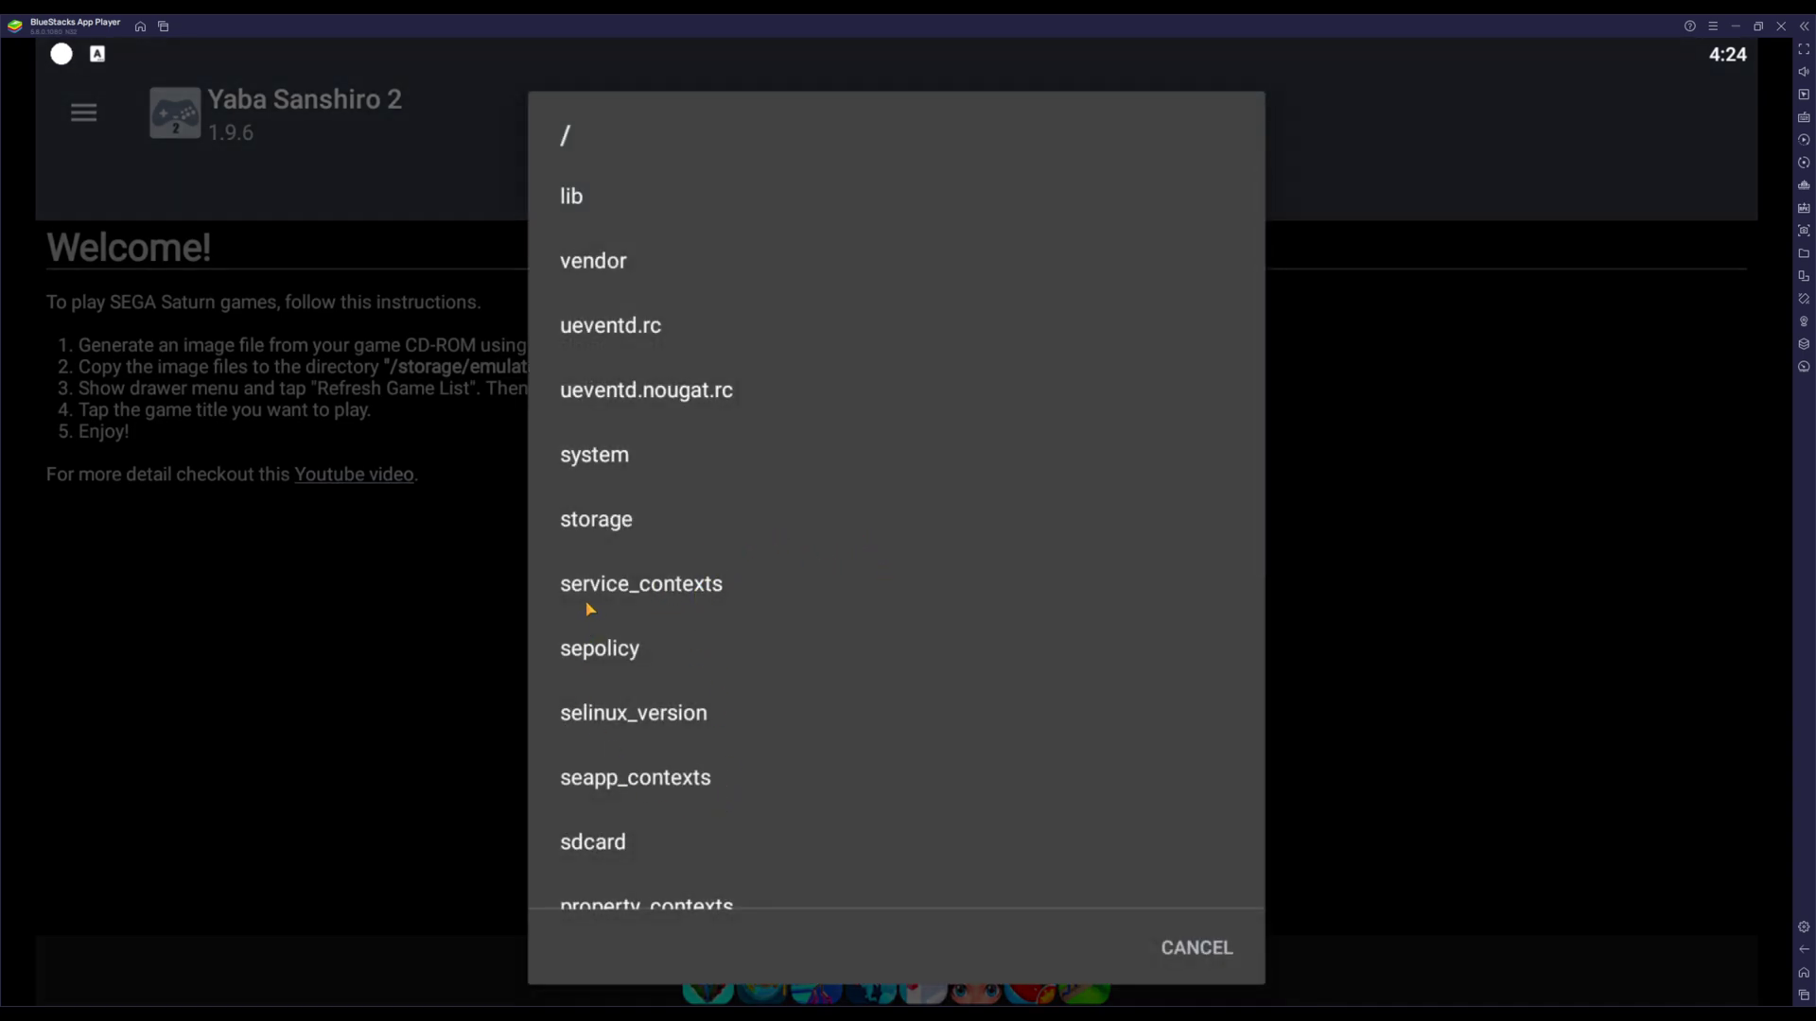
pyautogui.click(609, 454)
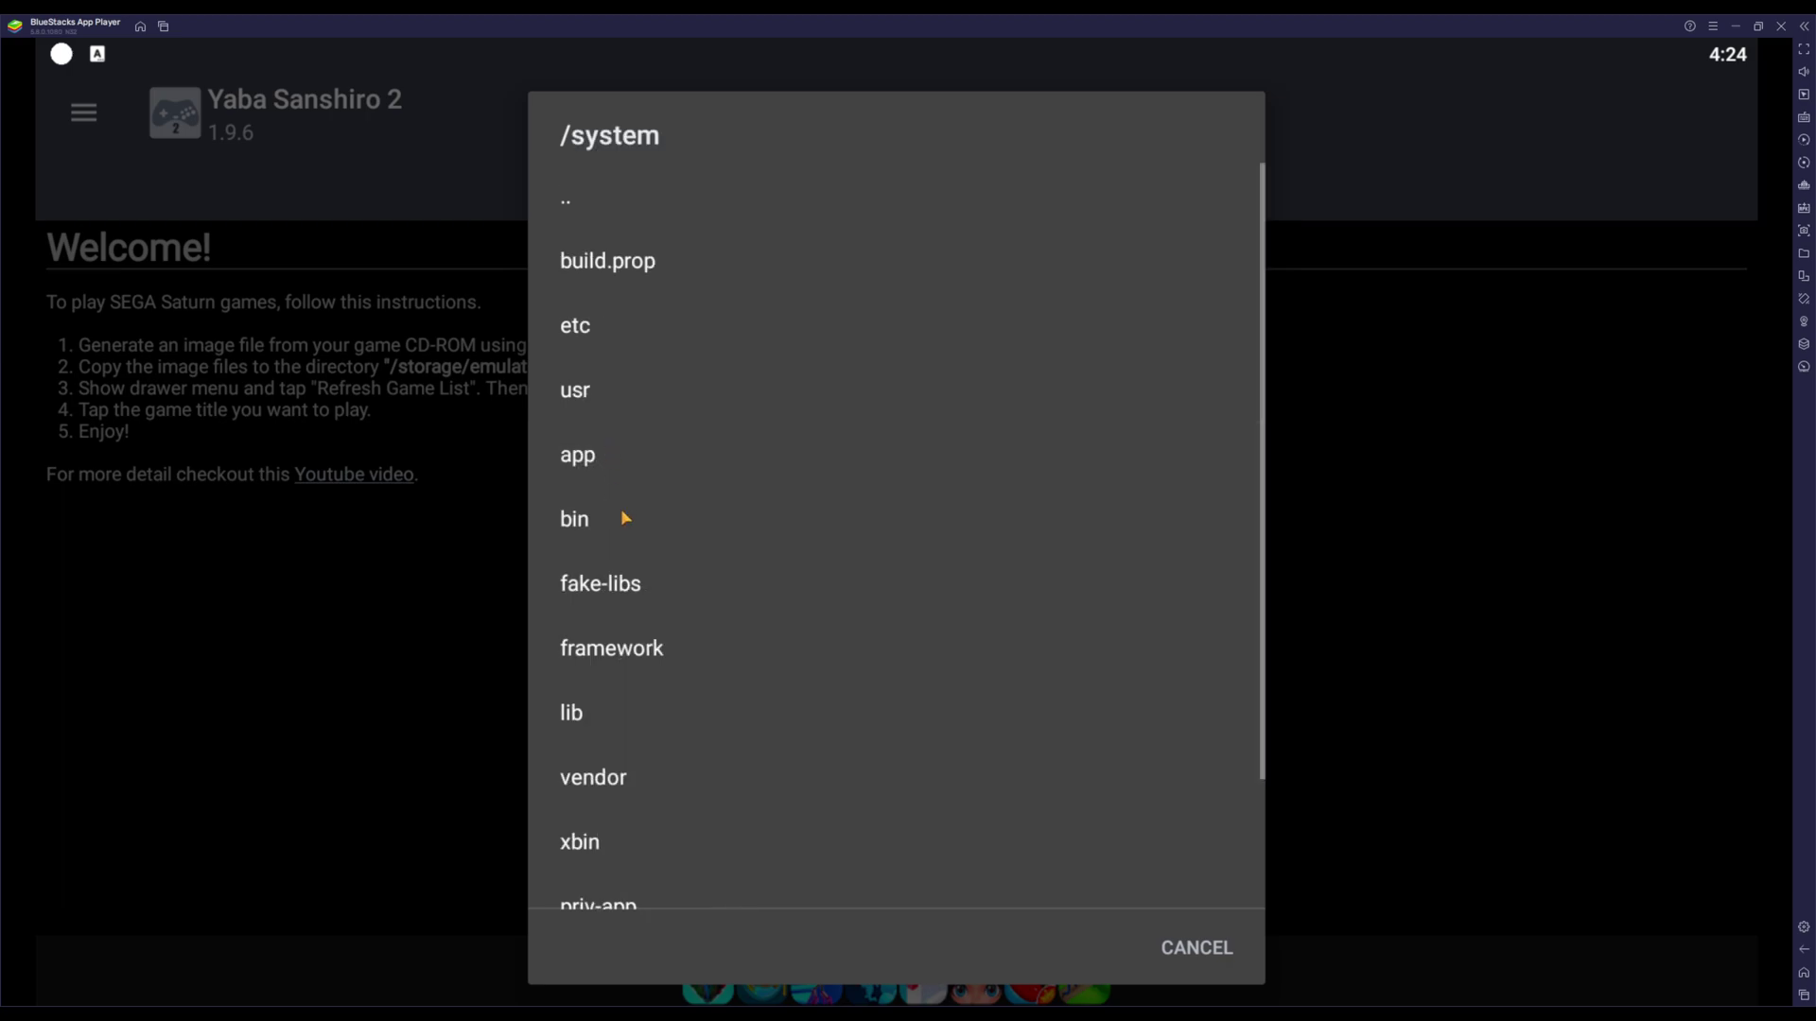
pyautogui.moveTo(637, 604); pyautogui.dragTo(644, 277)
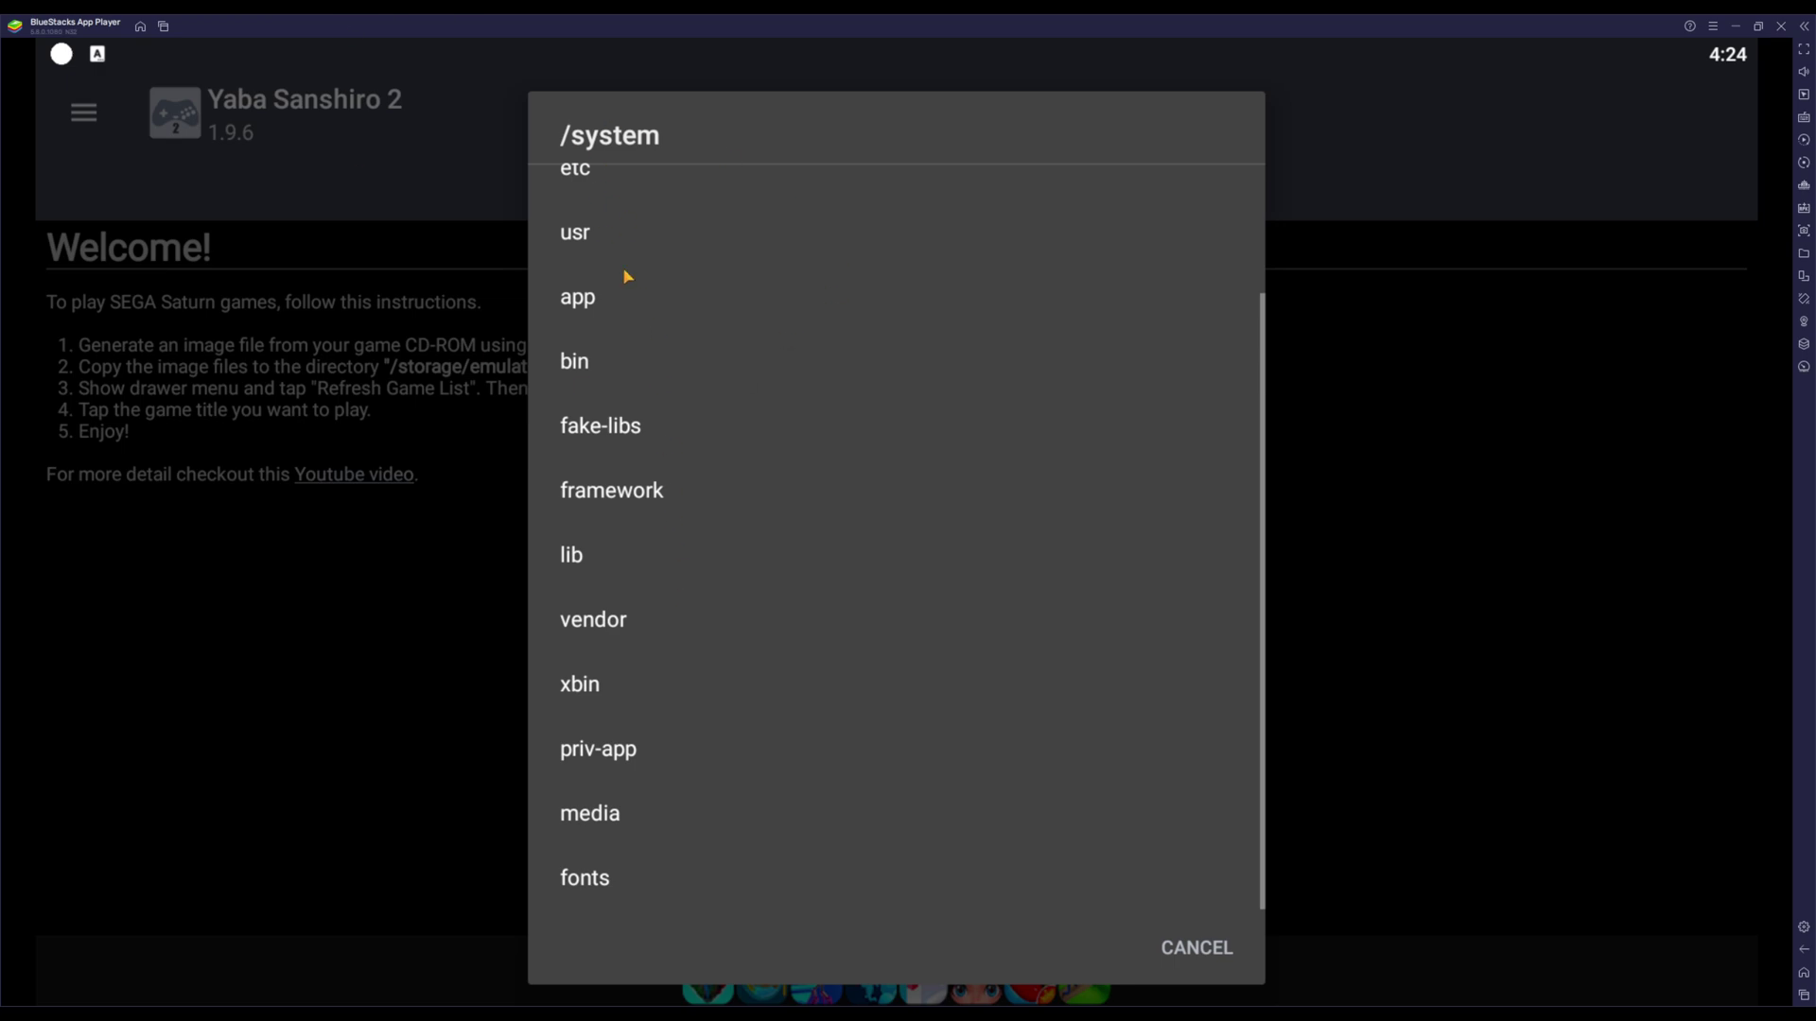
pyautogui.scroll(3, 729, 300)
pyautogui.click(613, 207)
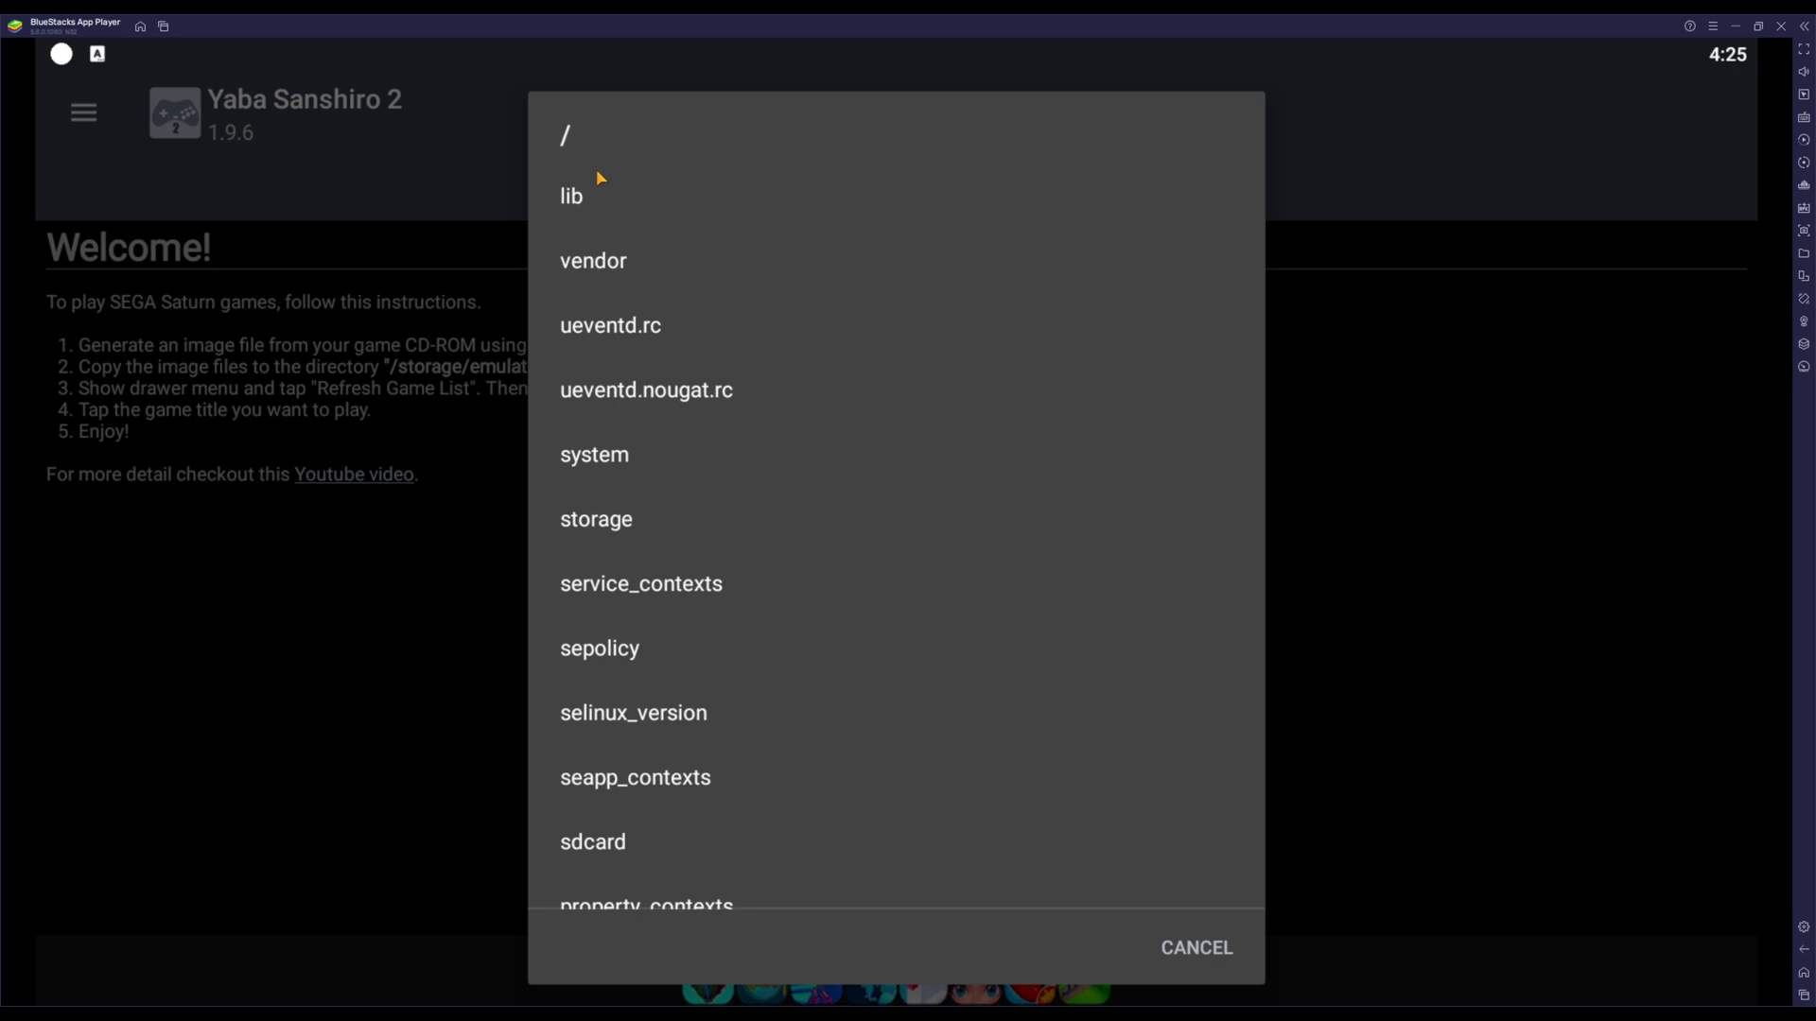
pyautogui.moveTo(608, 466); pyautogui.dragTo(689, 397)
pyautogui.moveTo(757, 320); pyautogui.dragTo(705, 406)
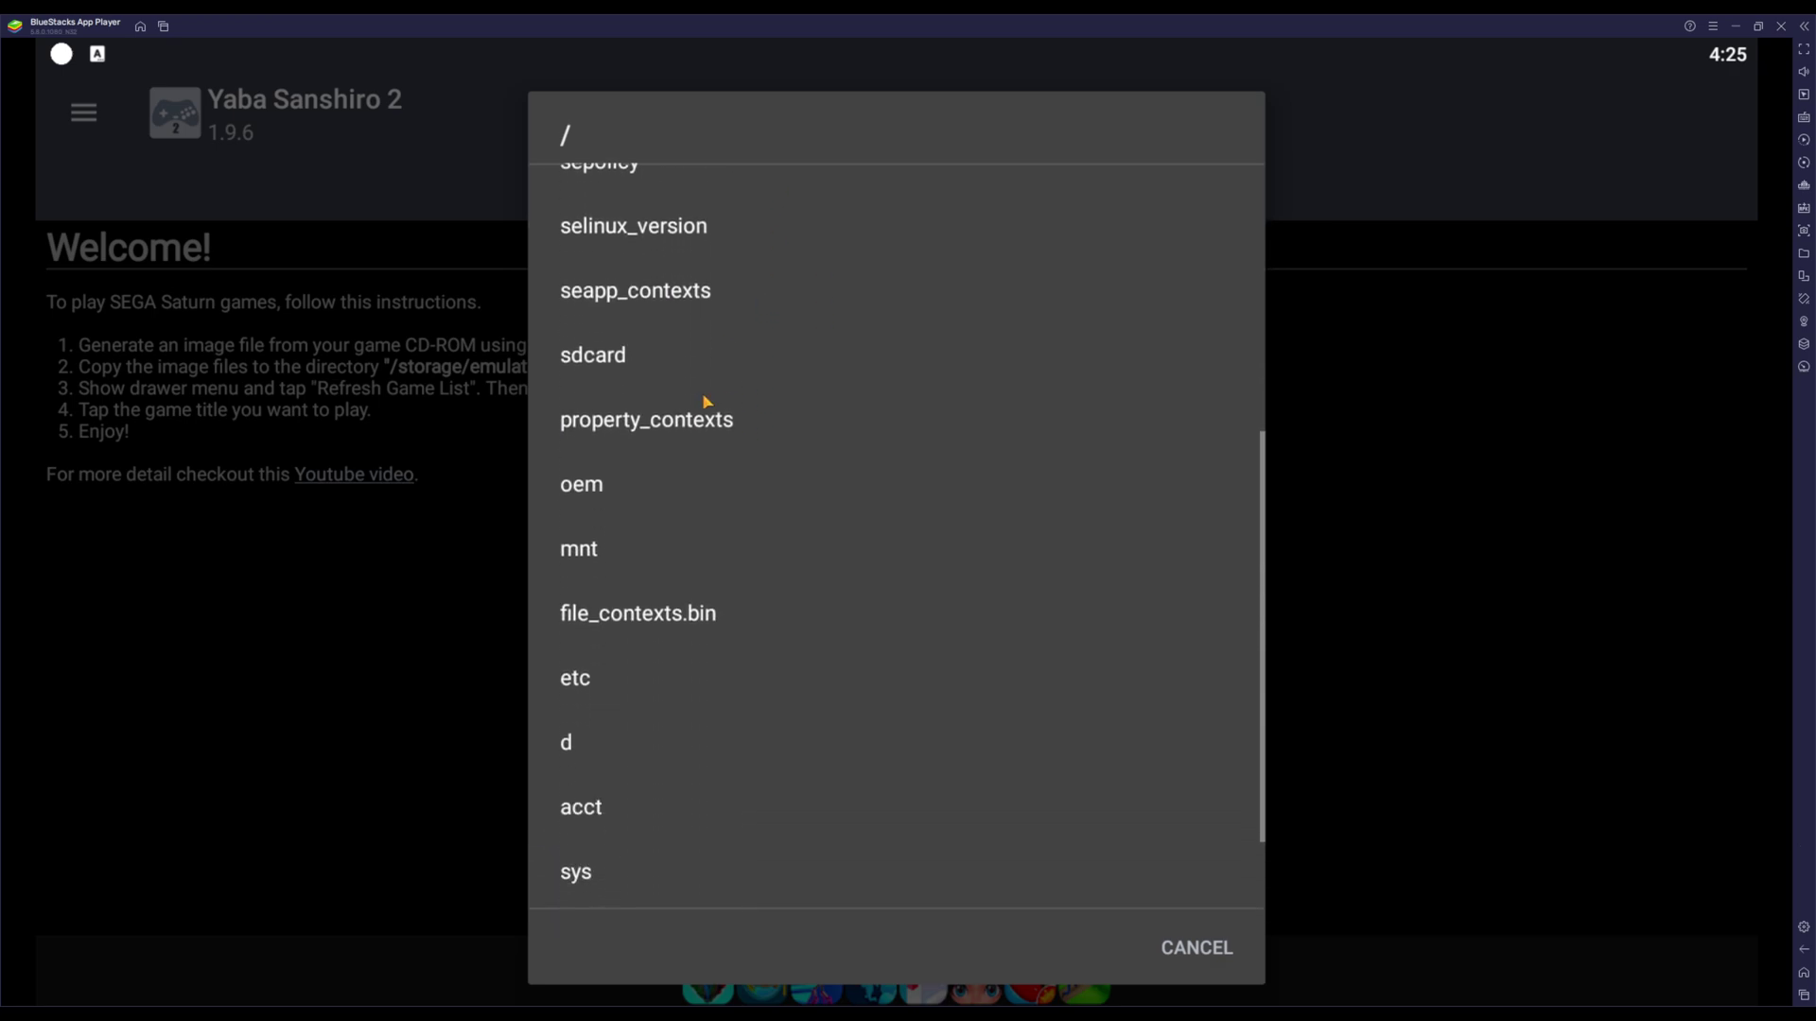
pyautogui.click(671, 335)
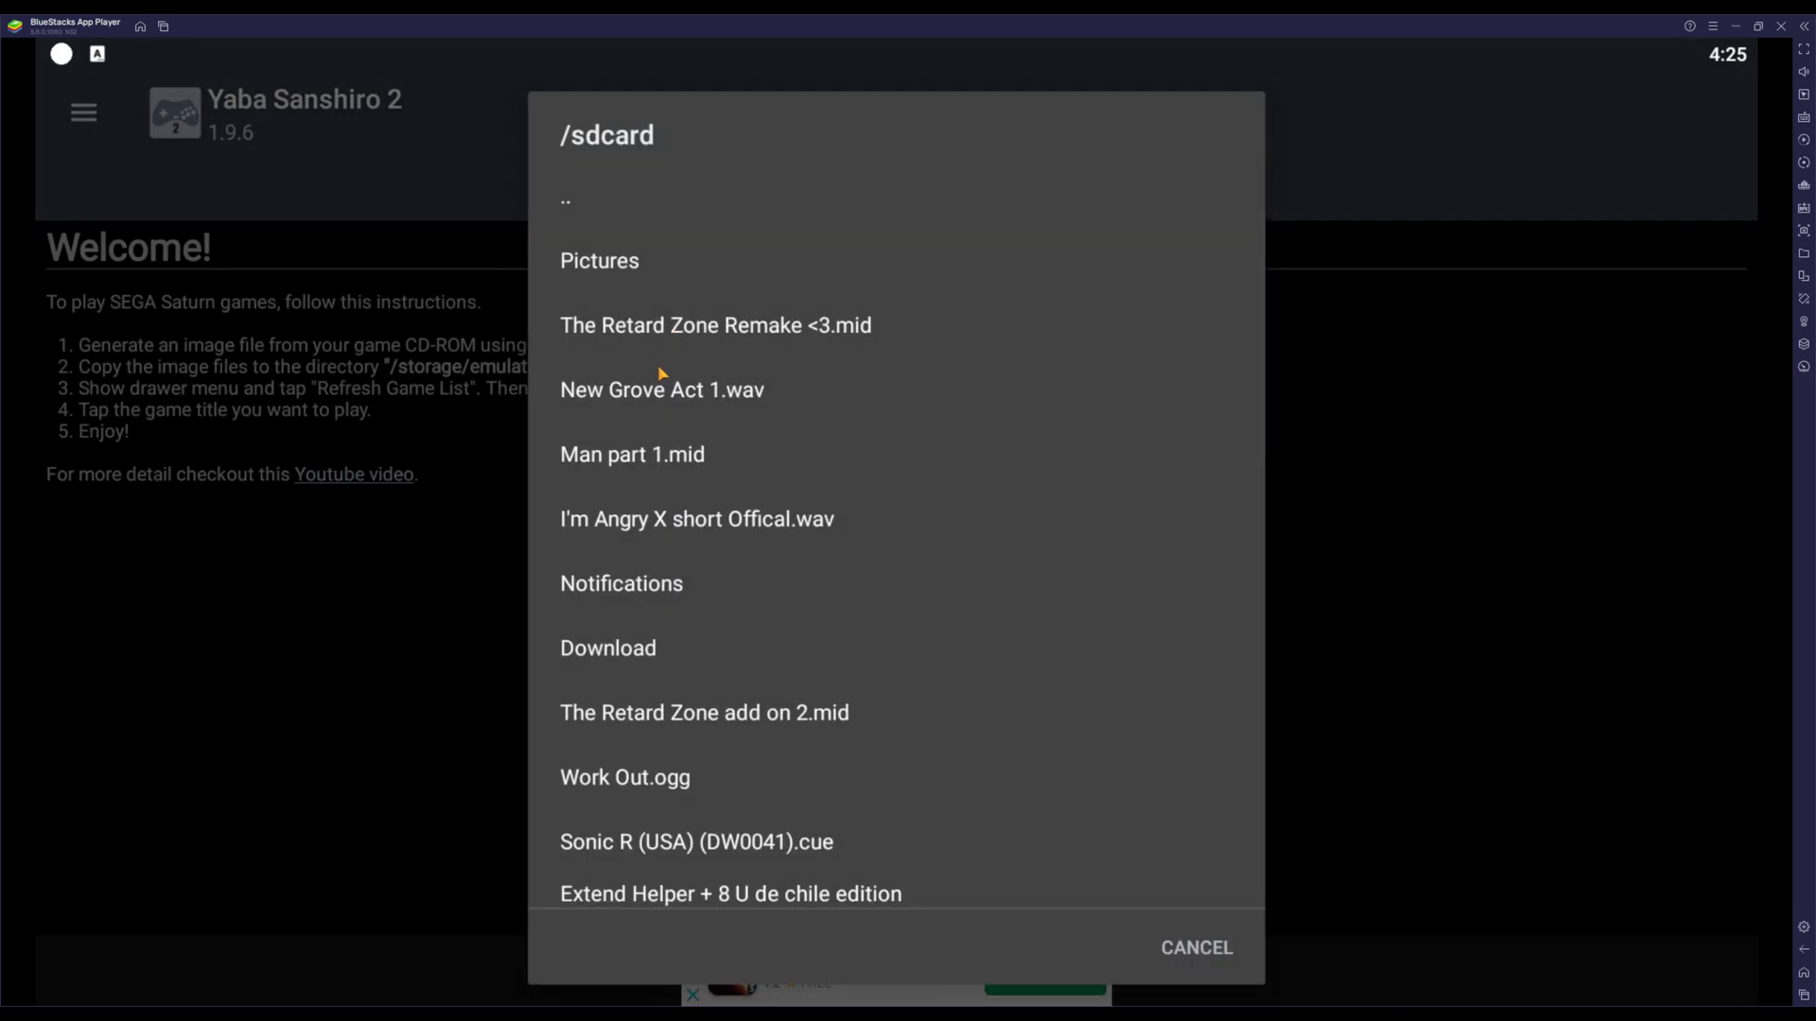
pyautogui.moveTo(660, 370); pyautogui.dragTo(741, 200)
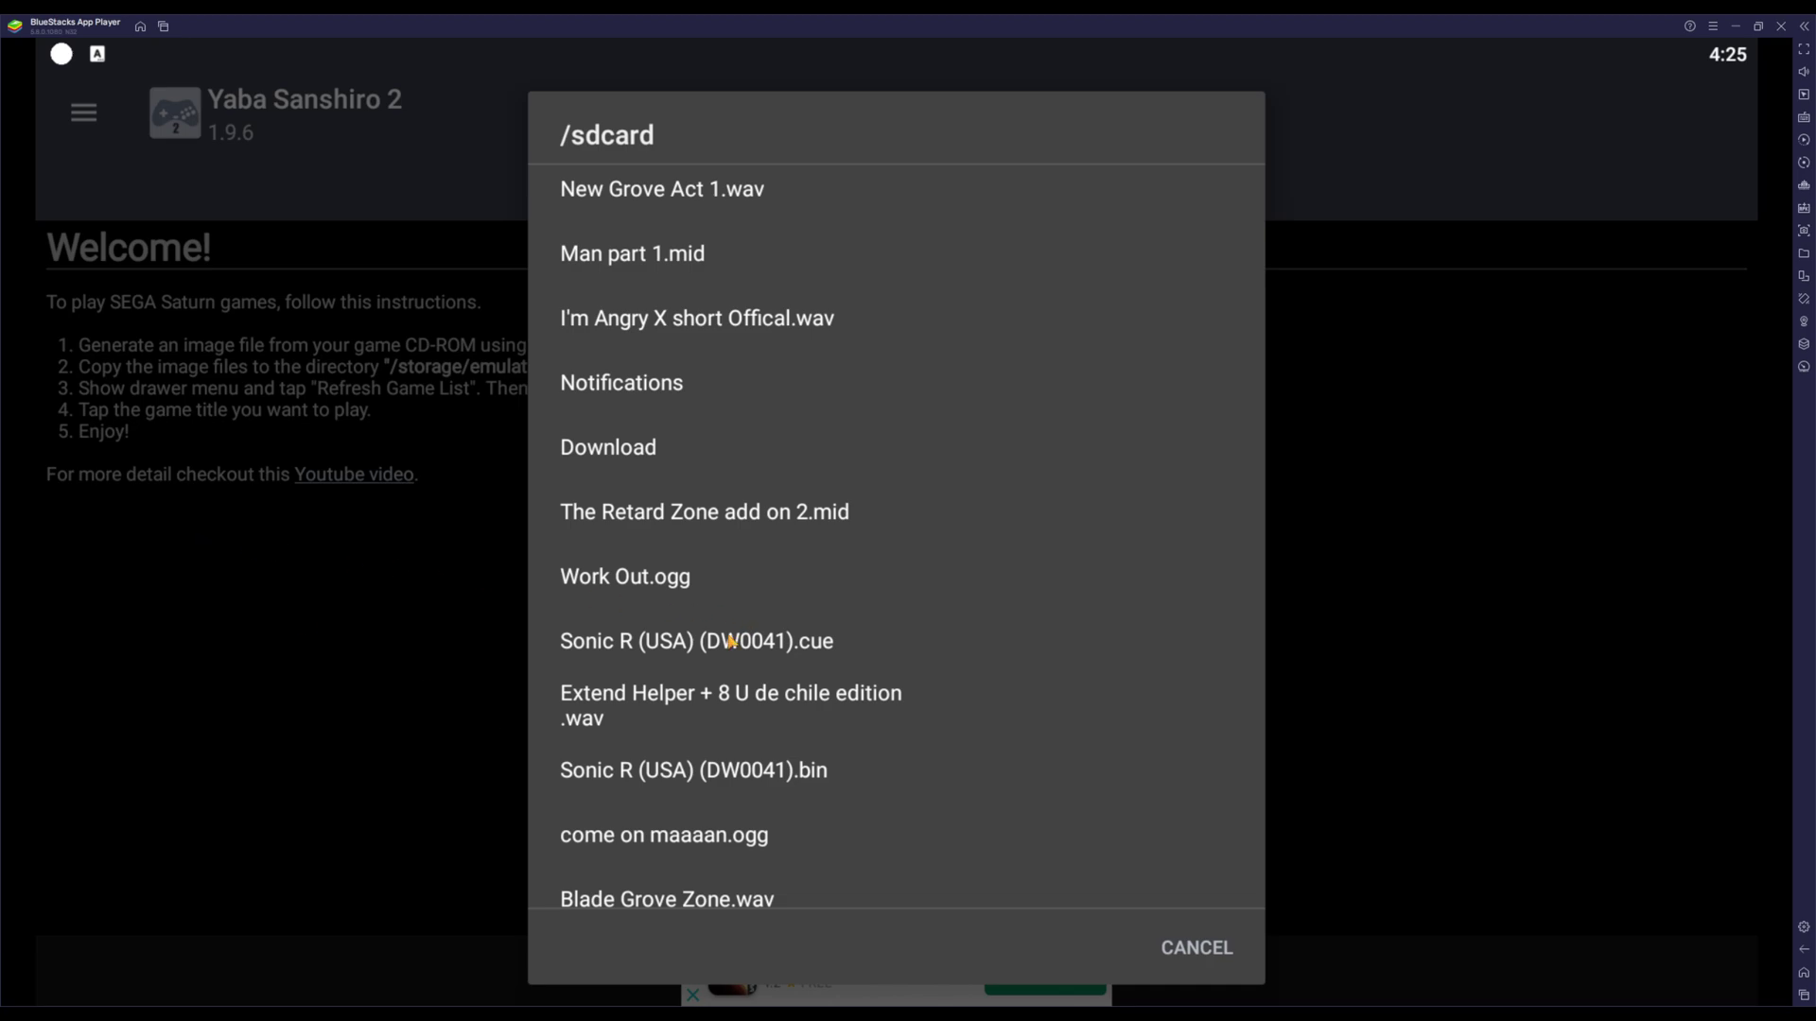
# - Load Sonic R (USA) (DW0041).cue, move between INT. DATA slots, and bring up the game menu
pyautogui.click(731, 642)
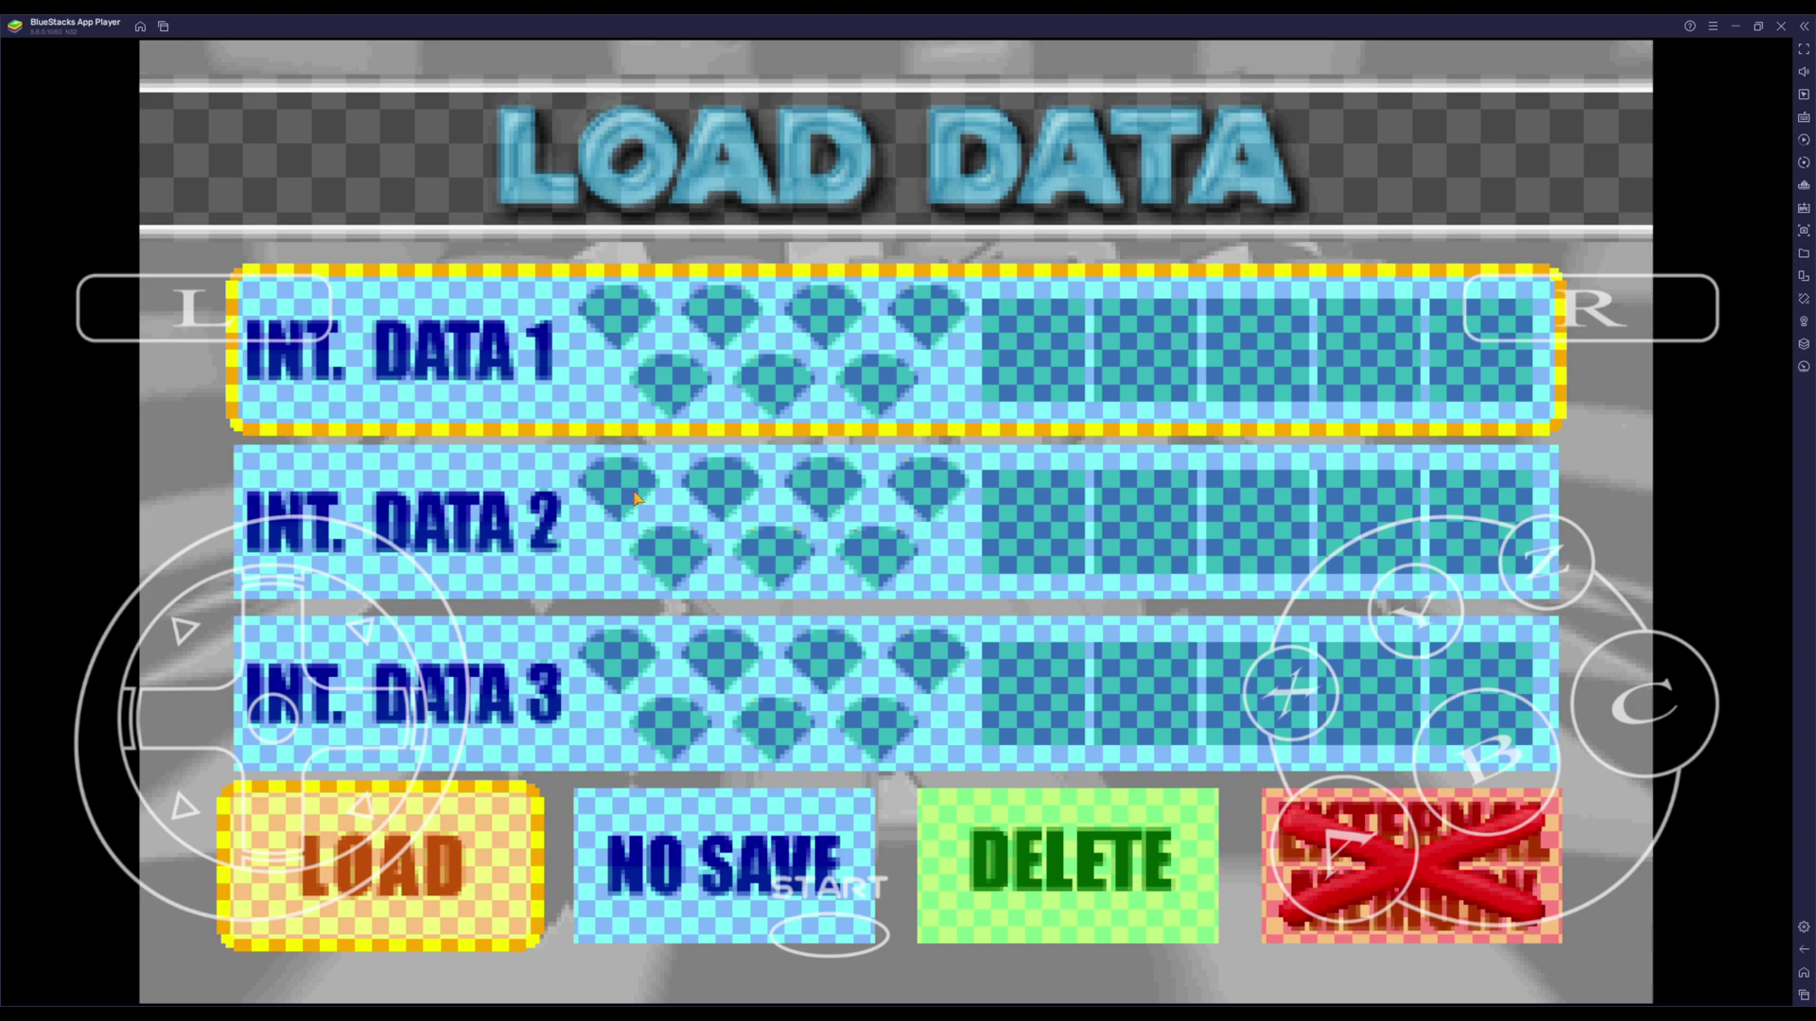
pyautogui.click(279, 837)
pyautogui.click(267, 647)
pyautogui.press('Escape')
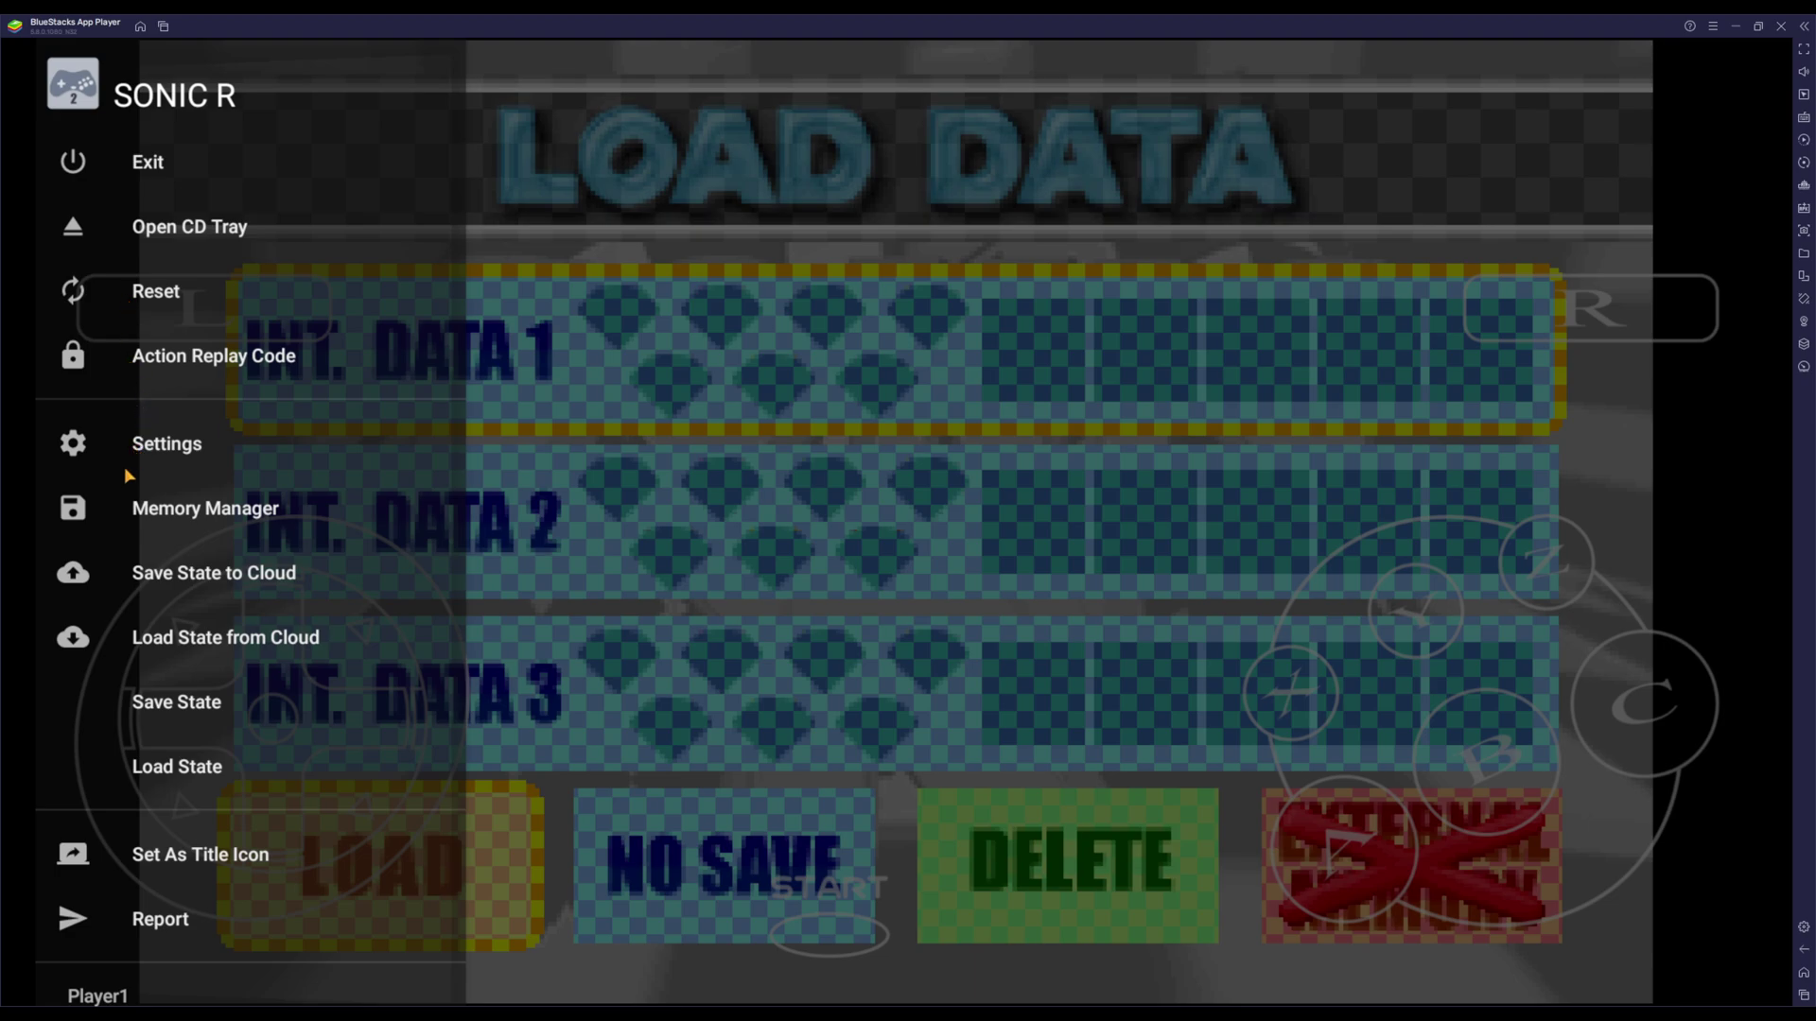
# - In the game settings, set Rendering Resolution to 1080p, leaving Show FPS off
pyautogui.click(117, 439)
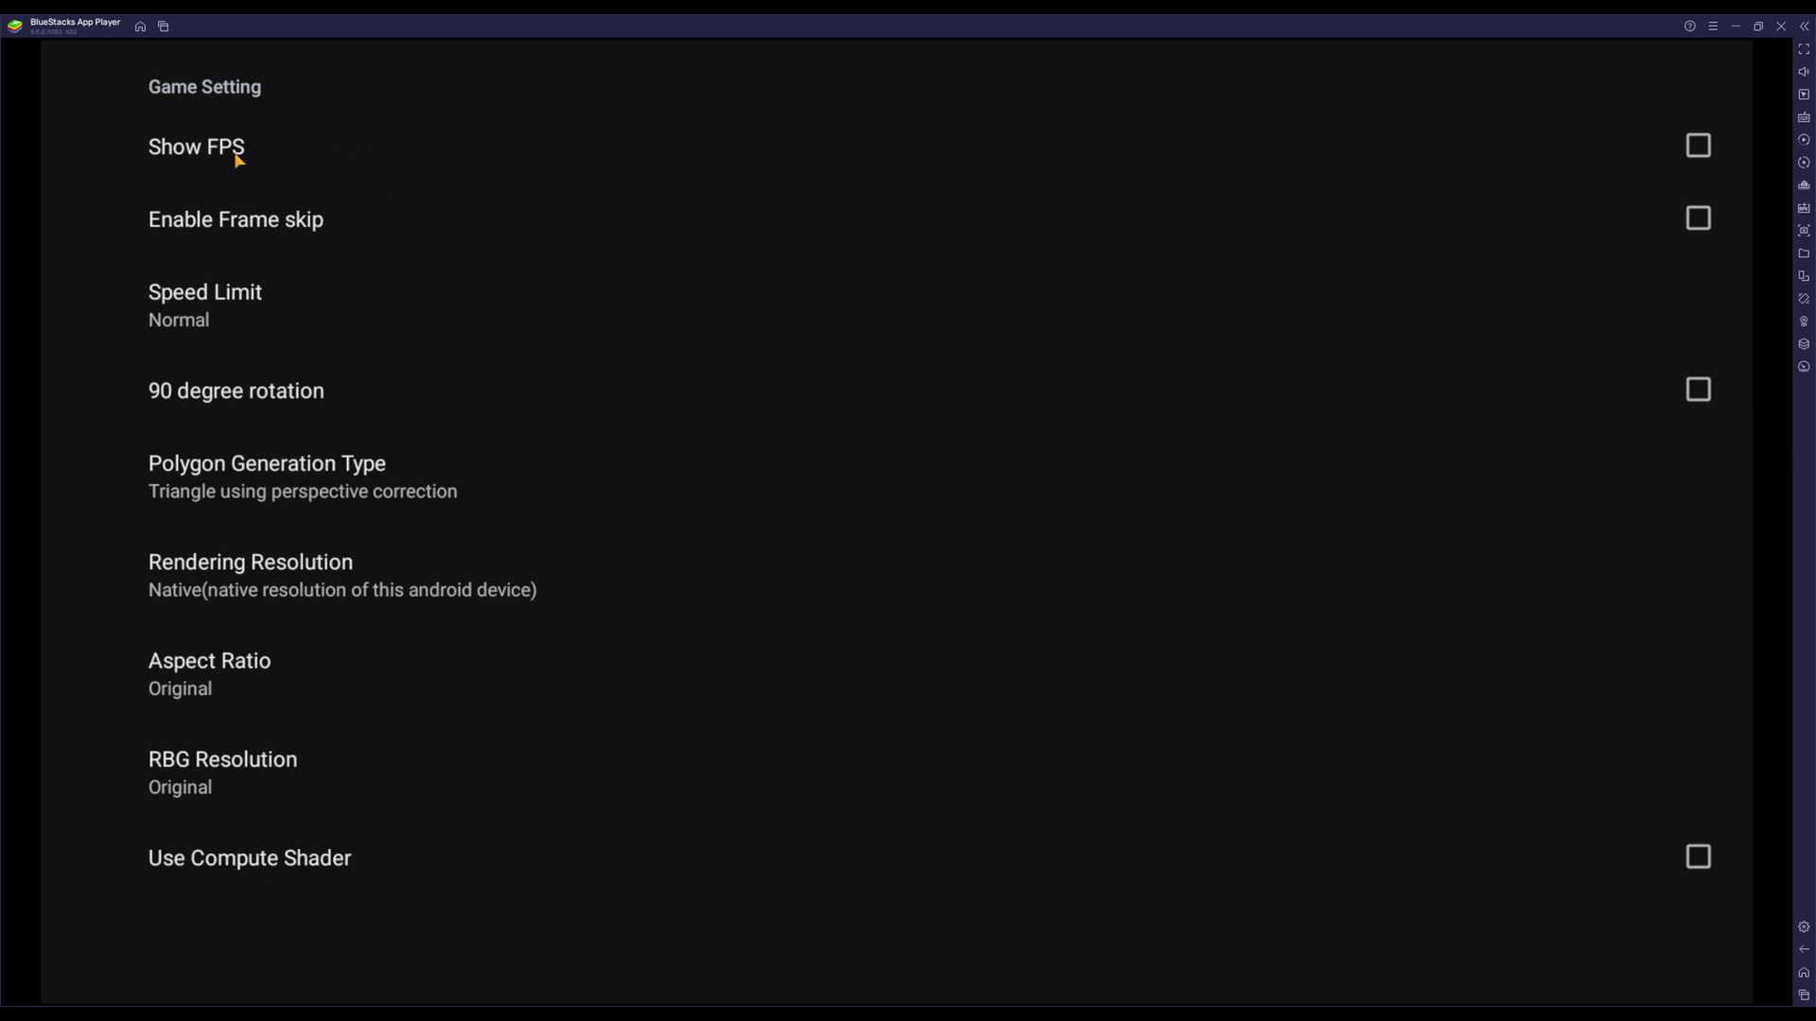
pyautogui.click(162, 157)
pyautogui.click(178, 155)
pyautogui.click(172, 578)
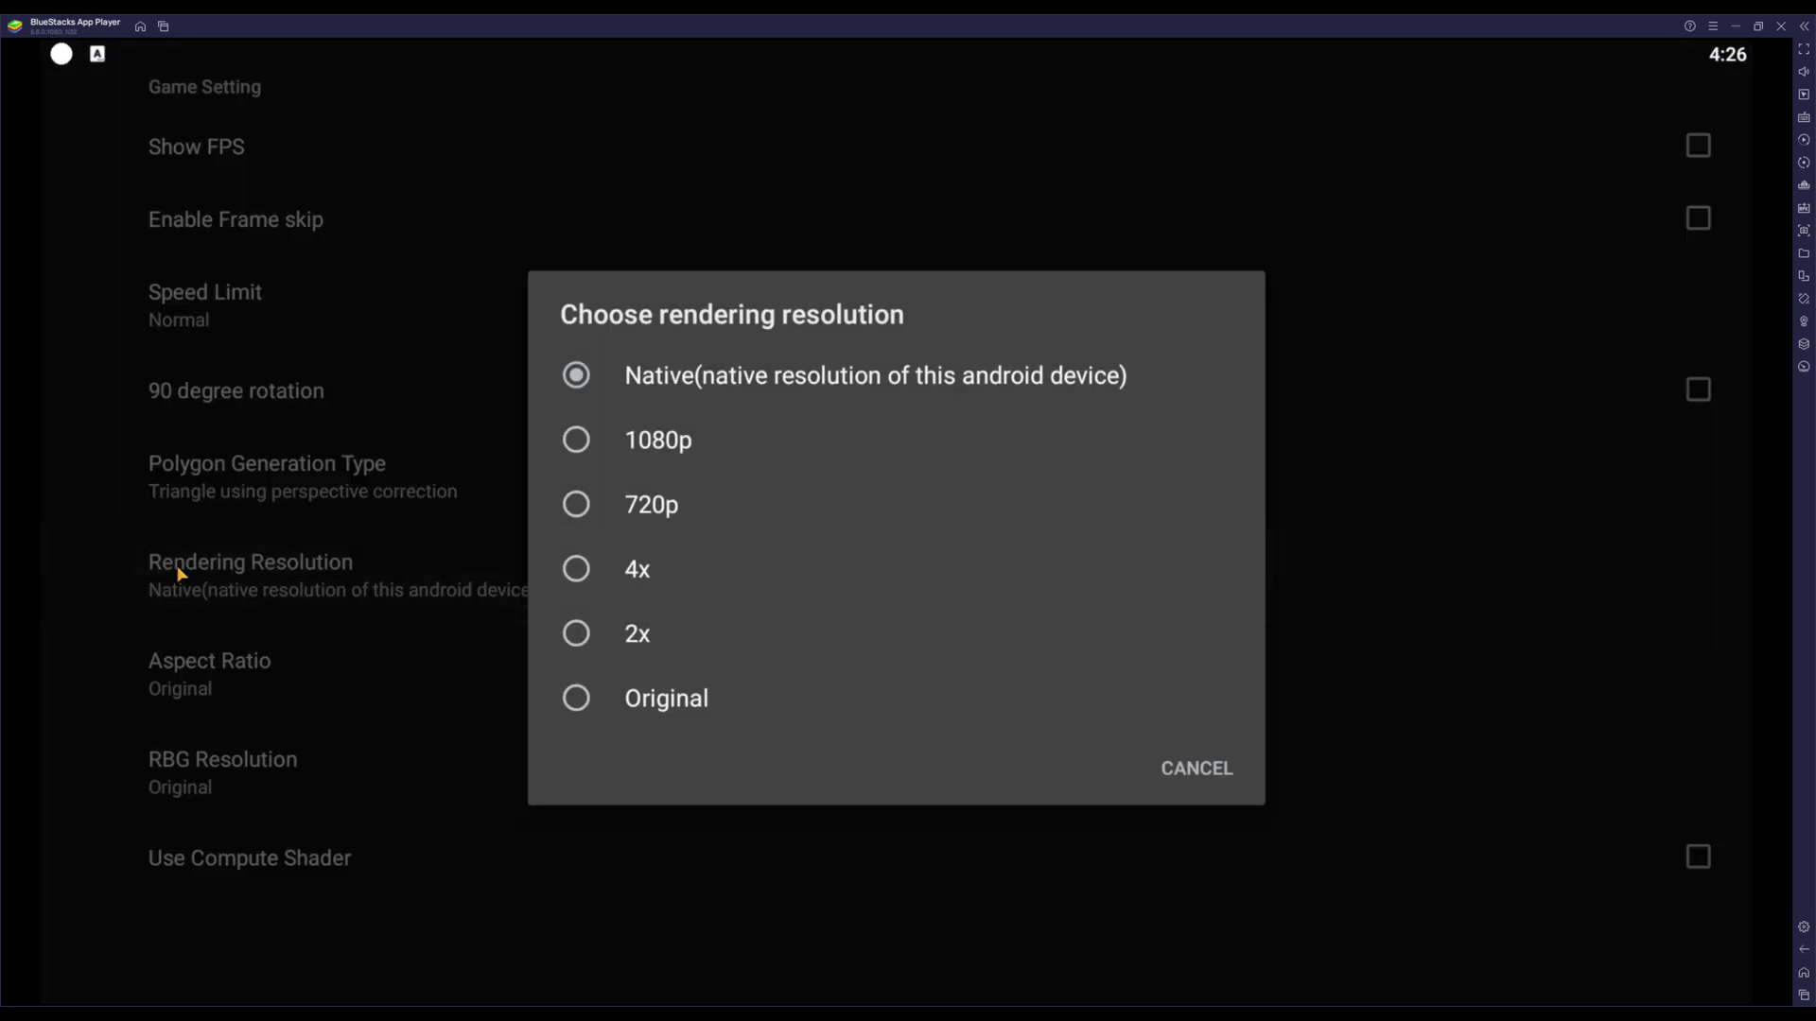
pyautogui.click(595, 438)
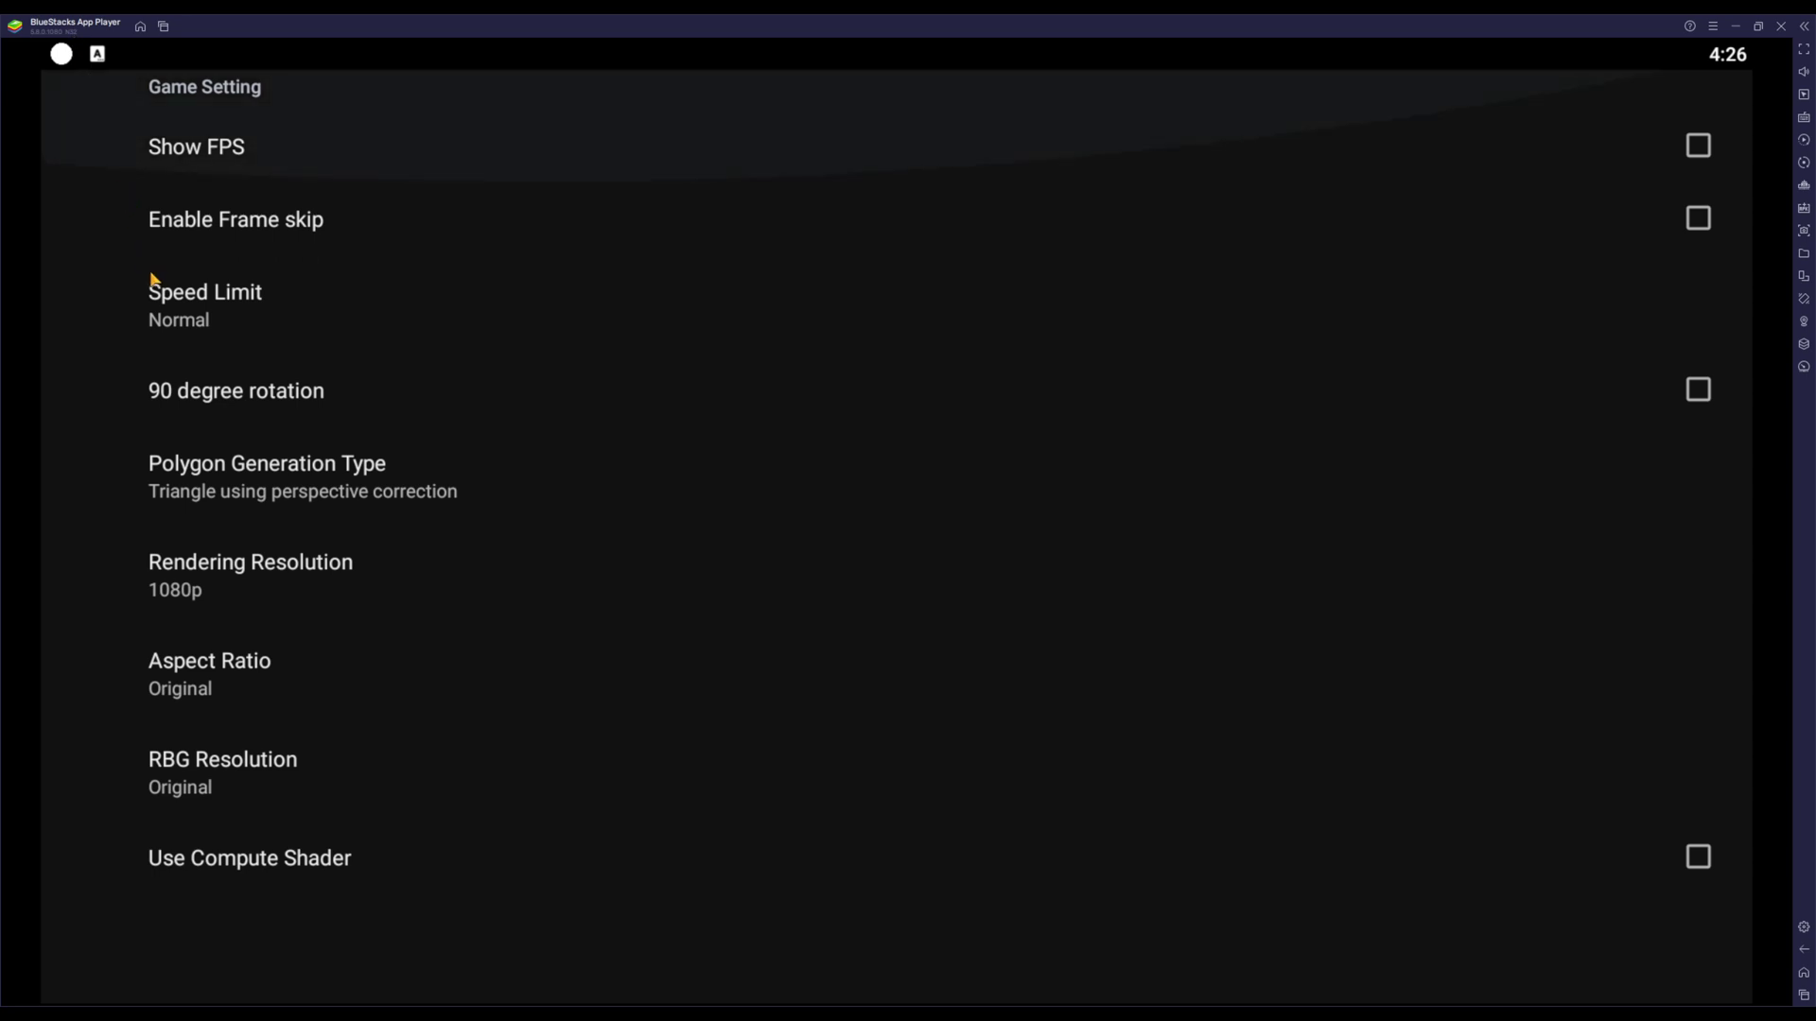
pyautogui.click(104, 121)
pyautogui.click(206, 147)
# - Return from settings to Sonic R and reopen the SONIC R game menu
pyautogui.press('Escape')
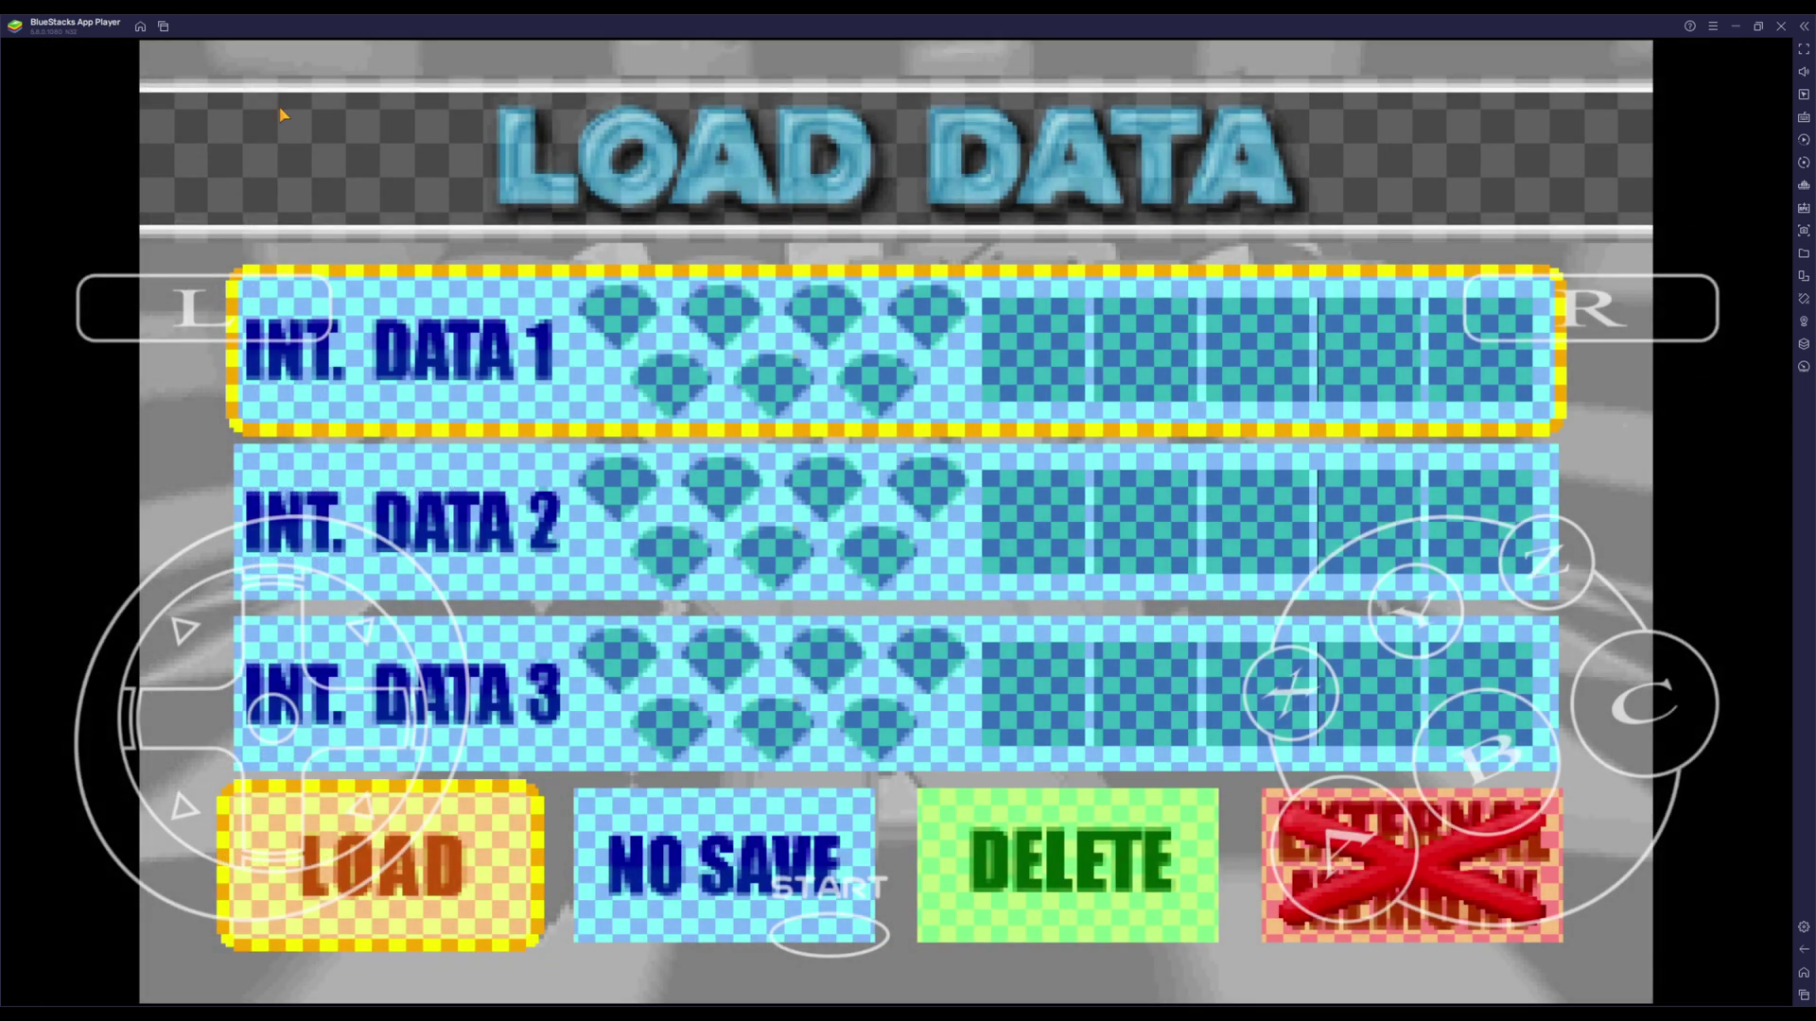
pyautogui.press('Escape')
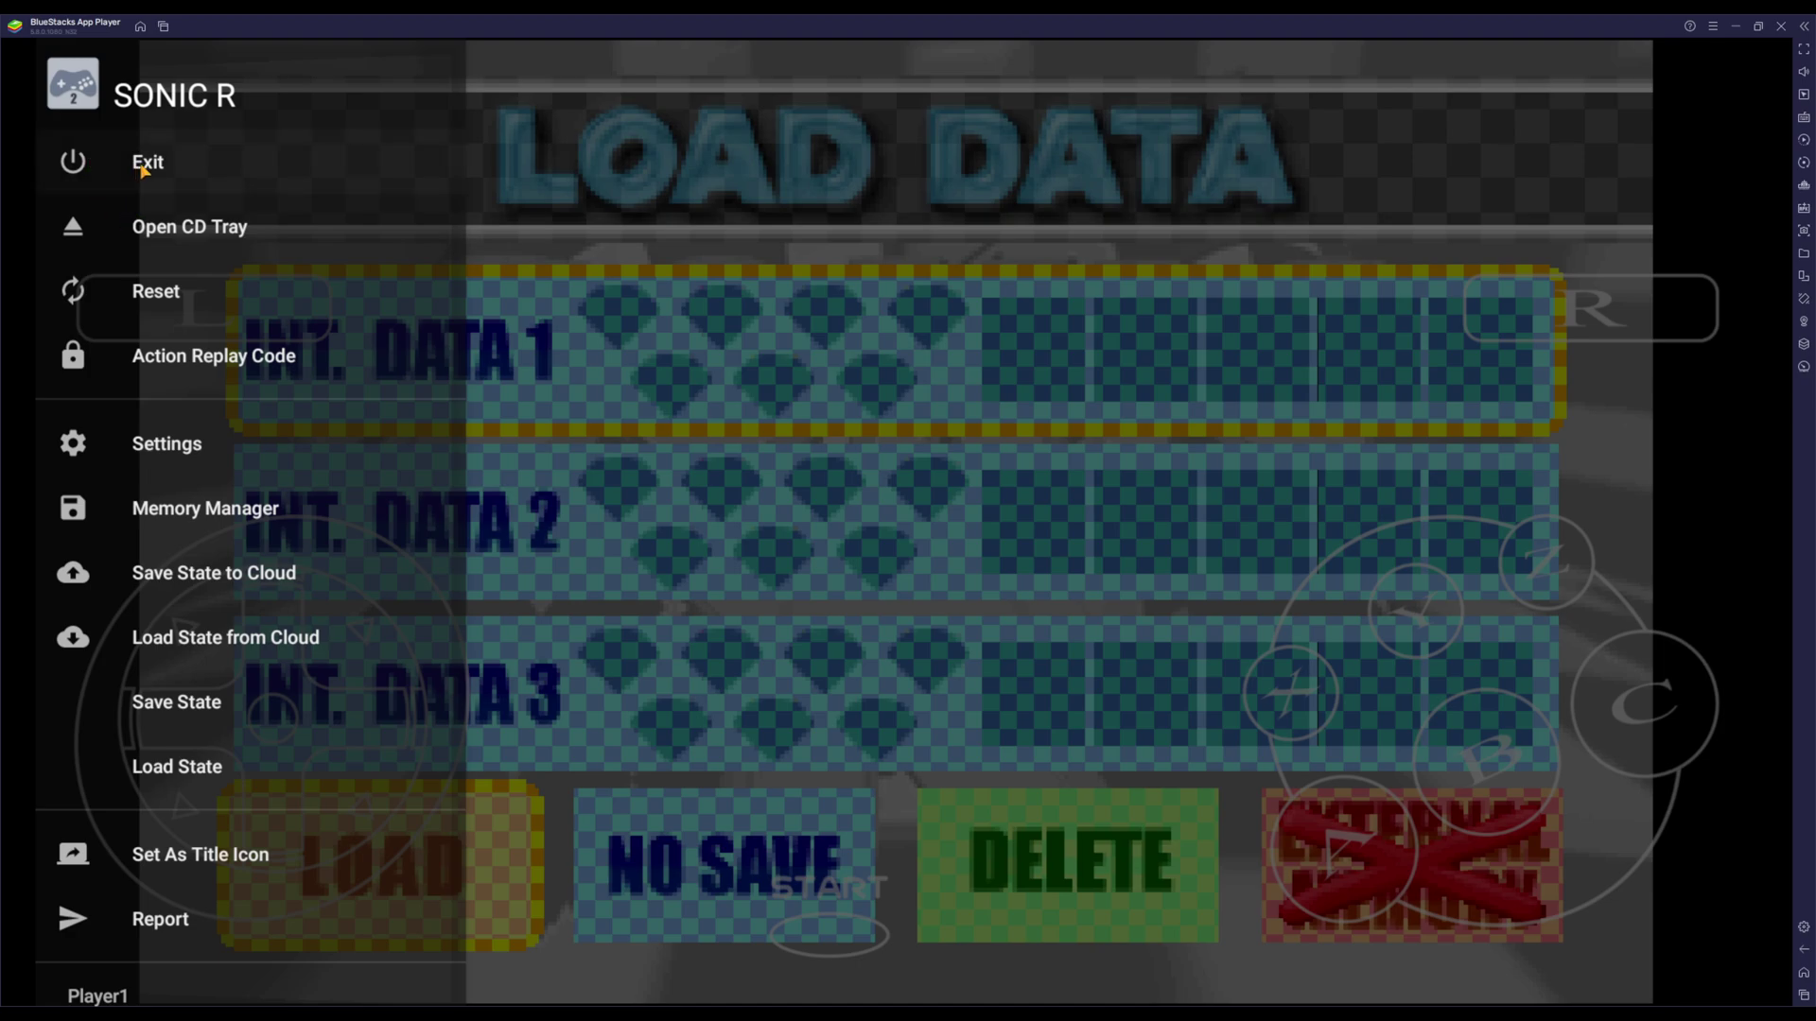
# - Exit Sonic R and dismiss the Pro version advert
pyautogui.click(144, 167)
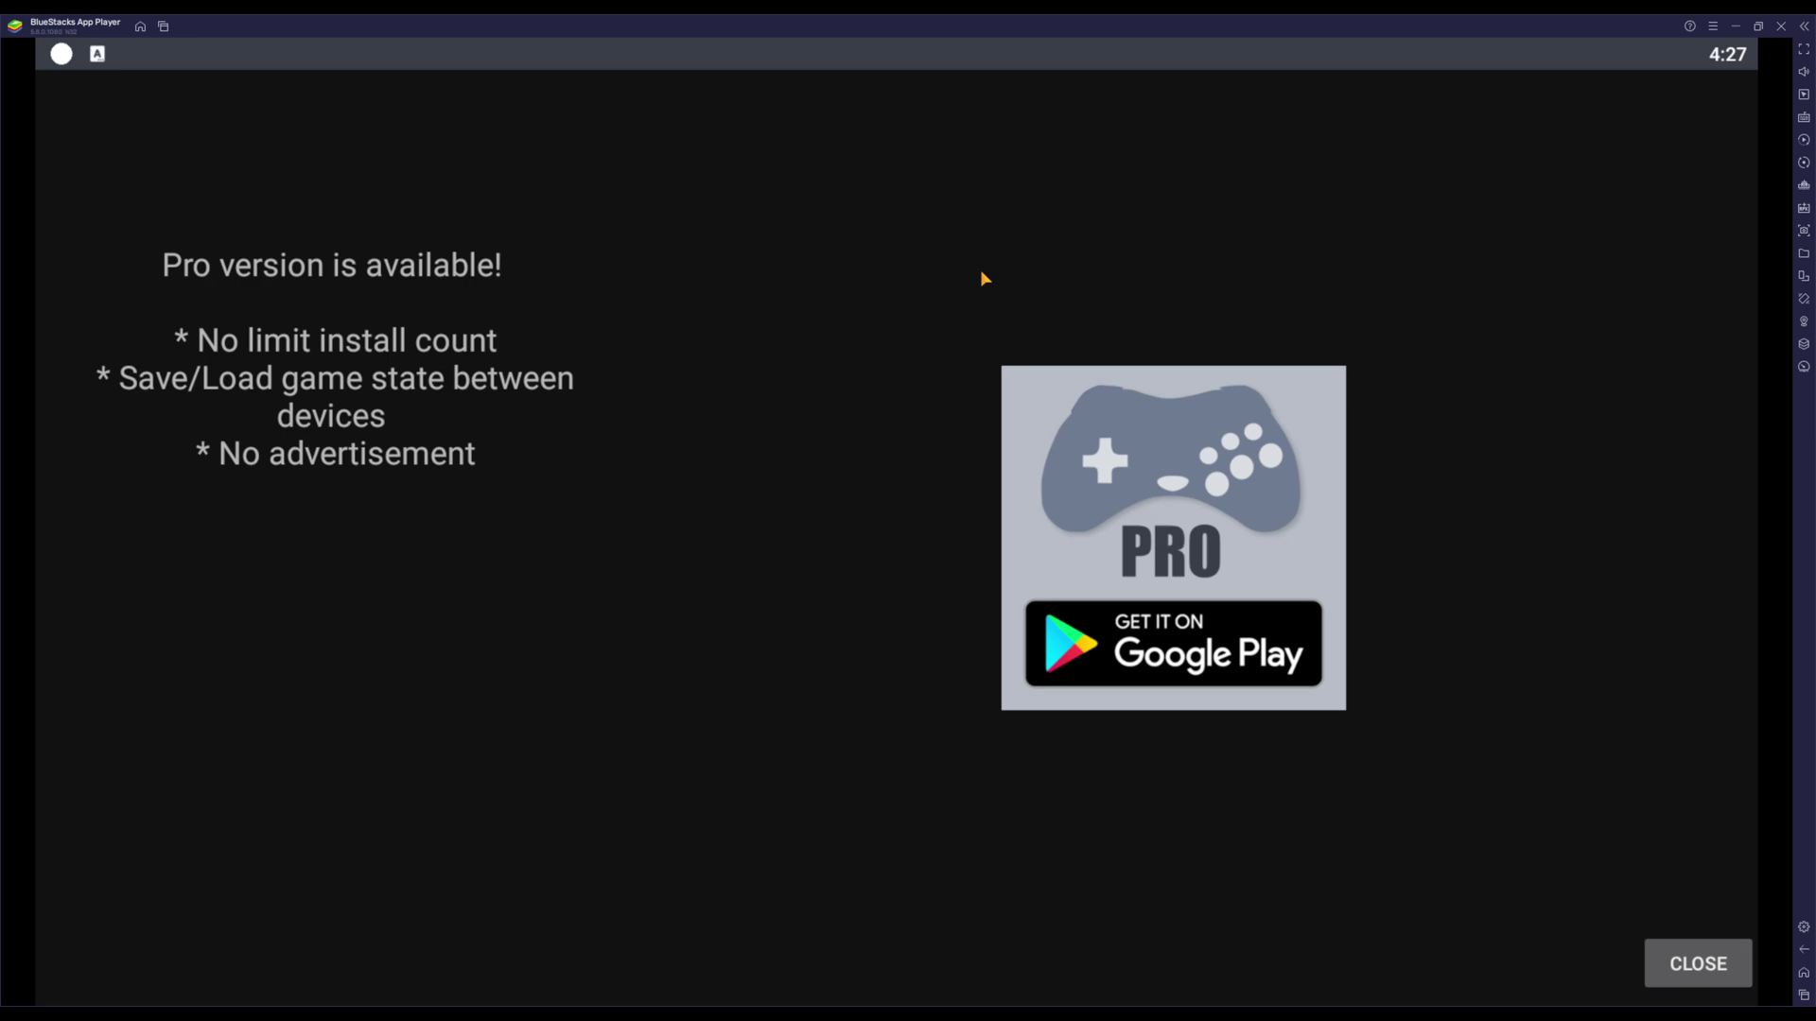
pyautogui.click(1679, 964)
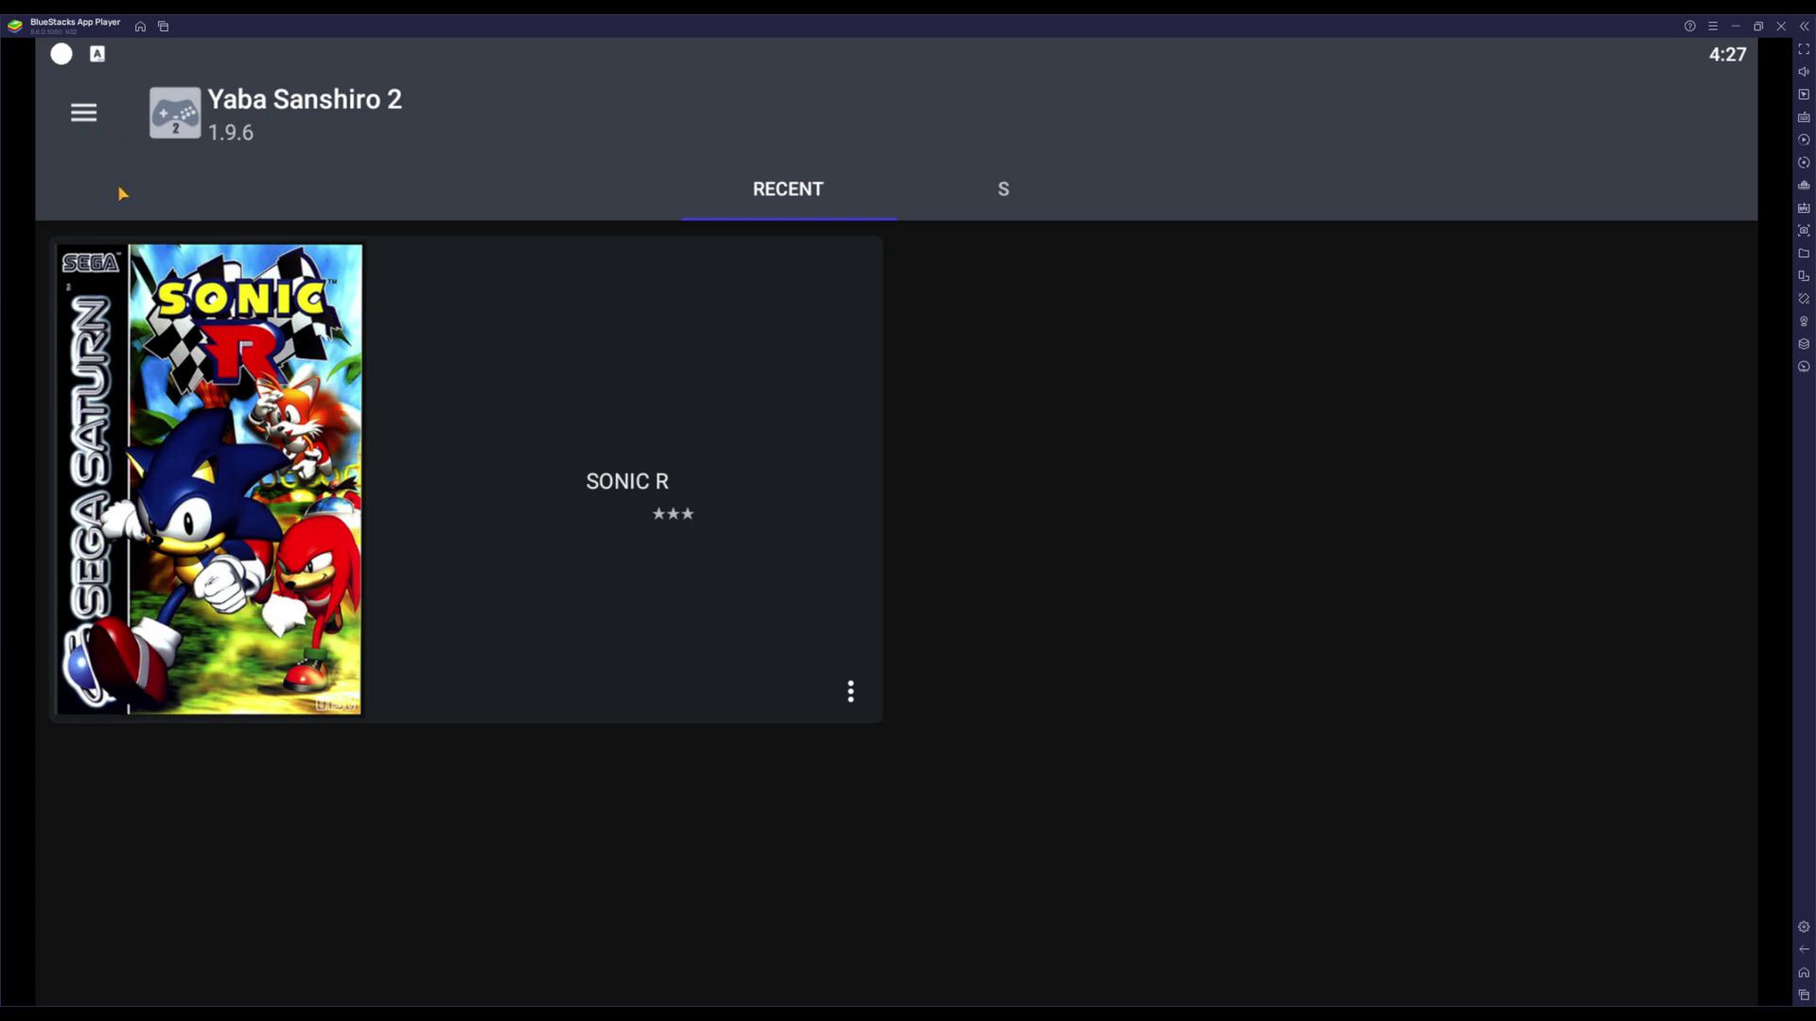
pyautogui.click(84, 113)
pyautogui.click(1430, 418)
# - Relaunch Sonic R from the Recent list, then exit it again via the game menu
pyautogui.click(596, 397)
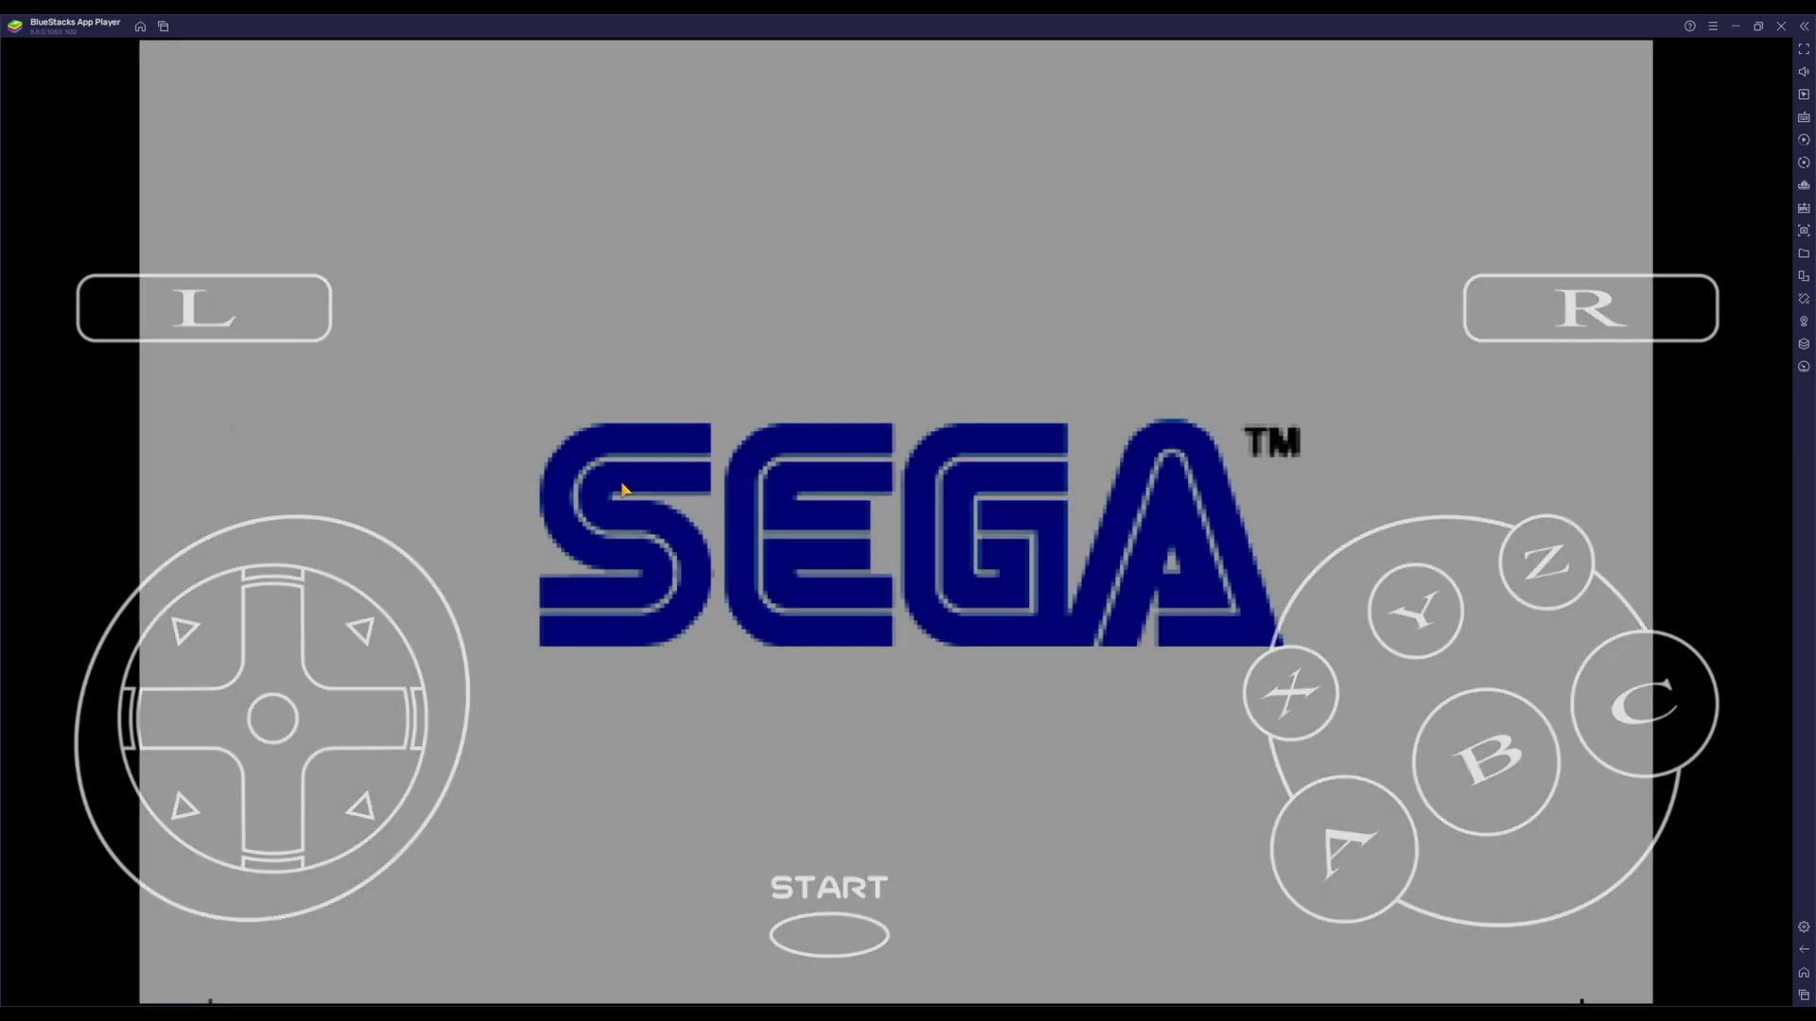
pyautogui.press('Escape')
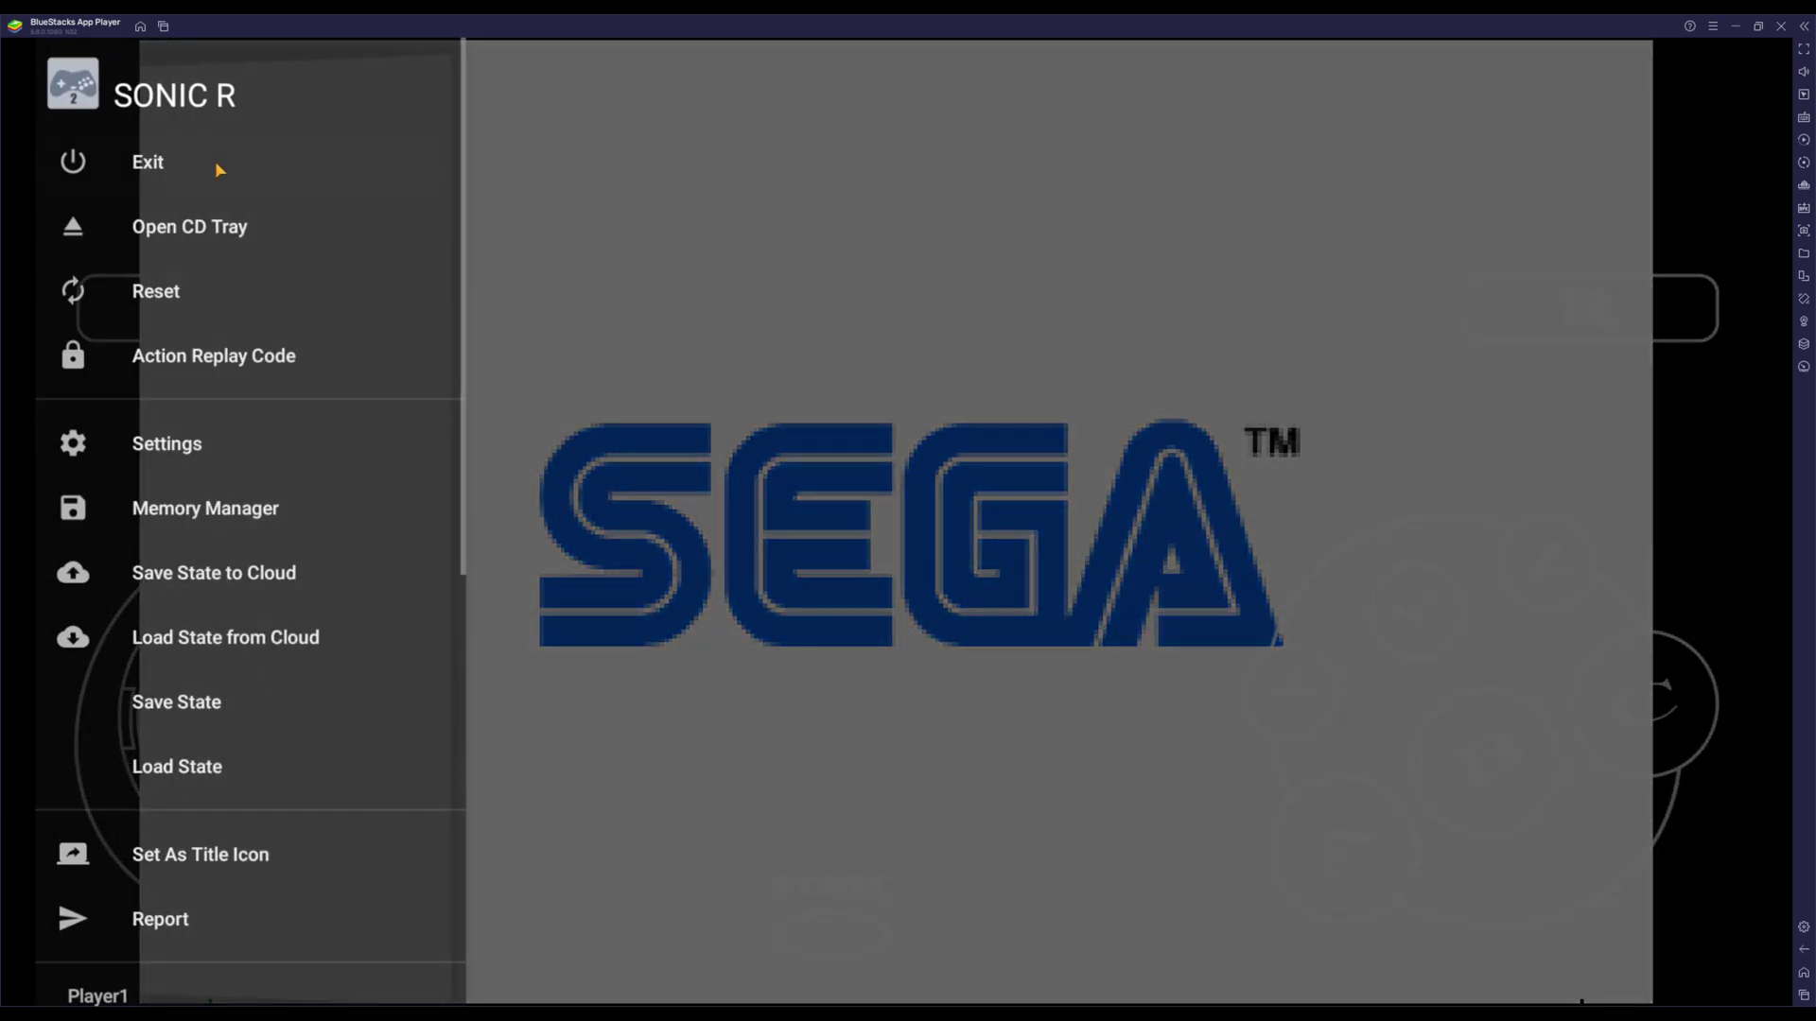
pyautogui.click(217, 168)
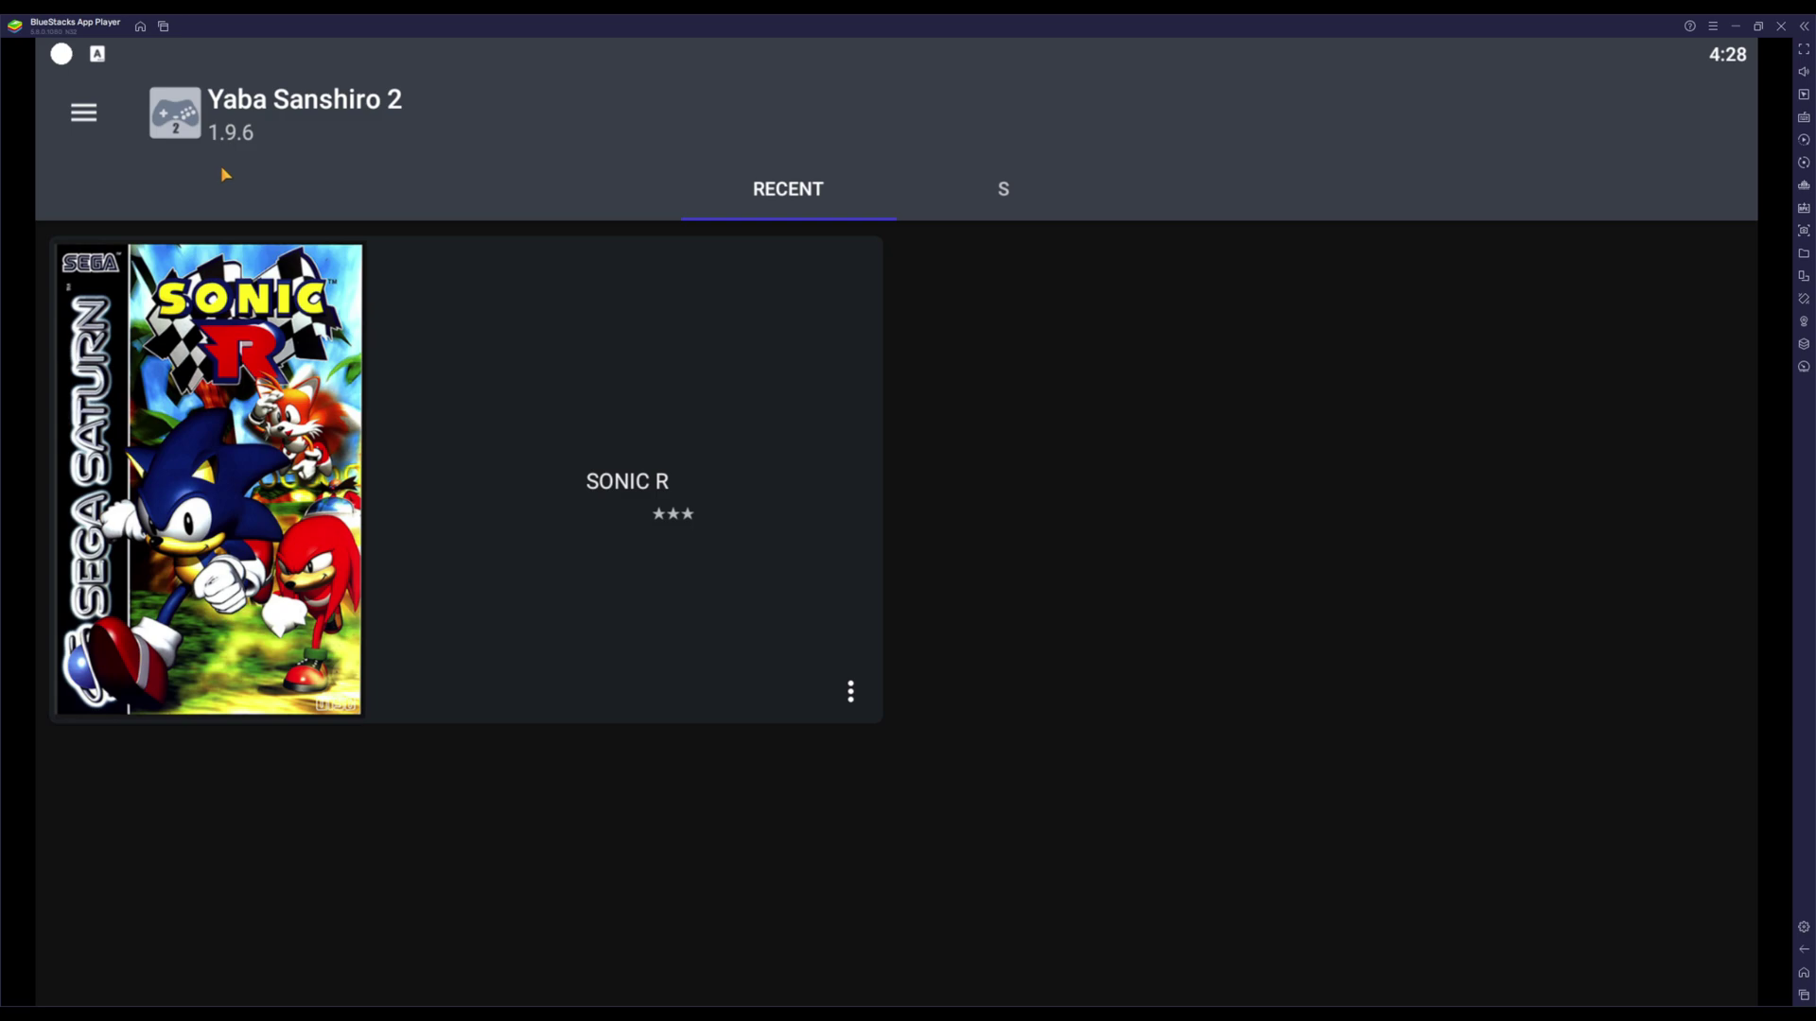
# - View Yaba Sanshiro 2's settings from its navigation drawer, then return to the BlueStacks home screen
pyautogui.click(85, 119)
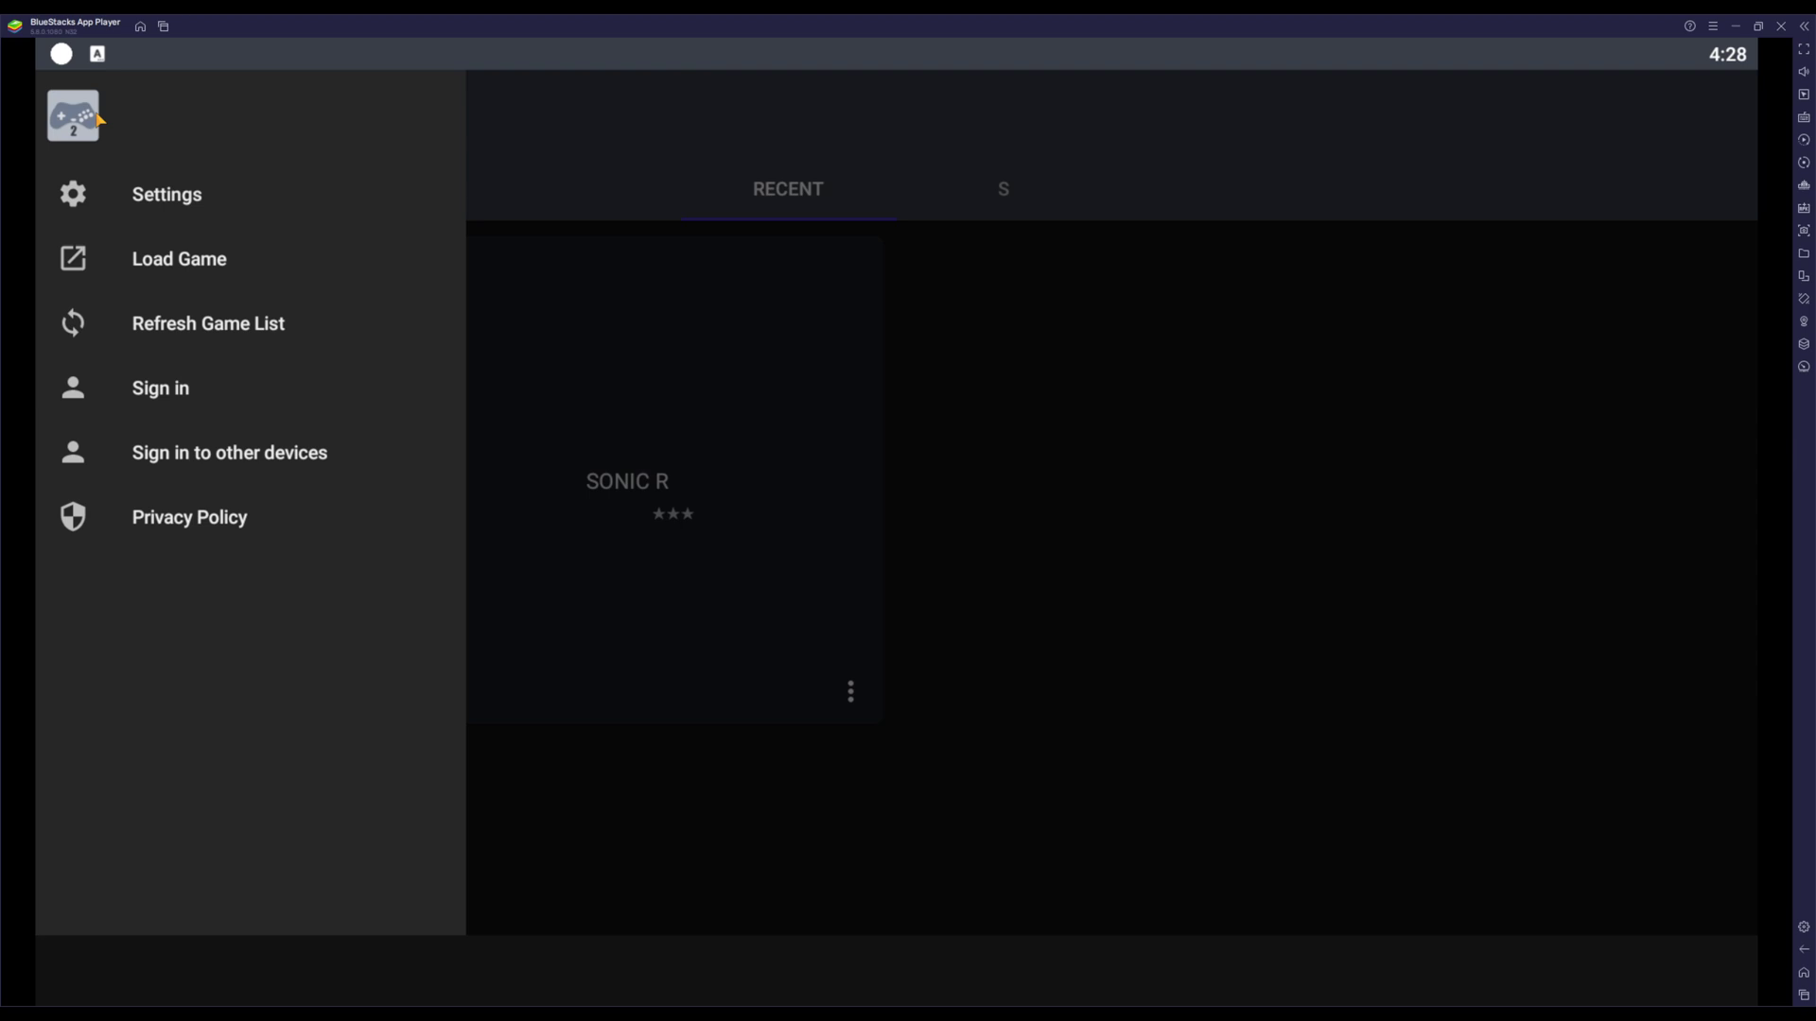
pyautogui.click(265, 212)
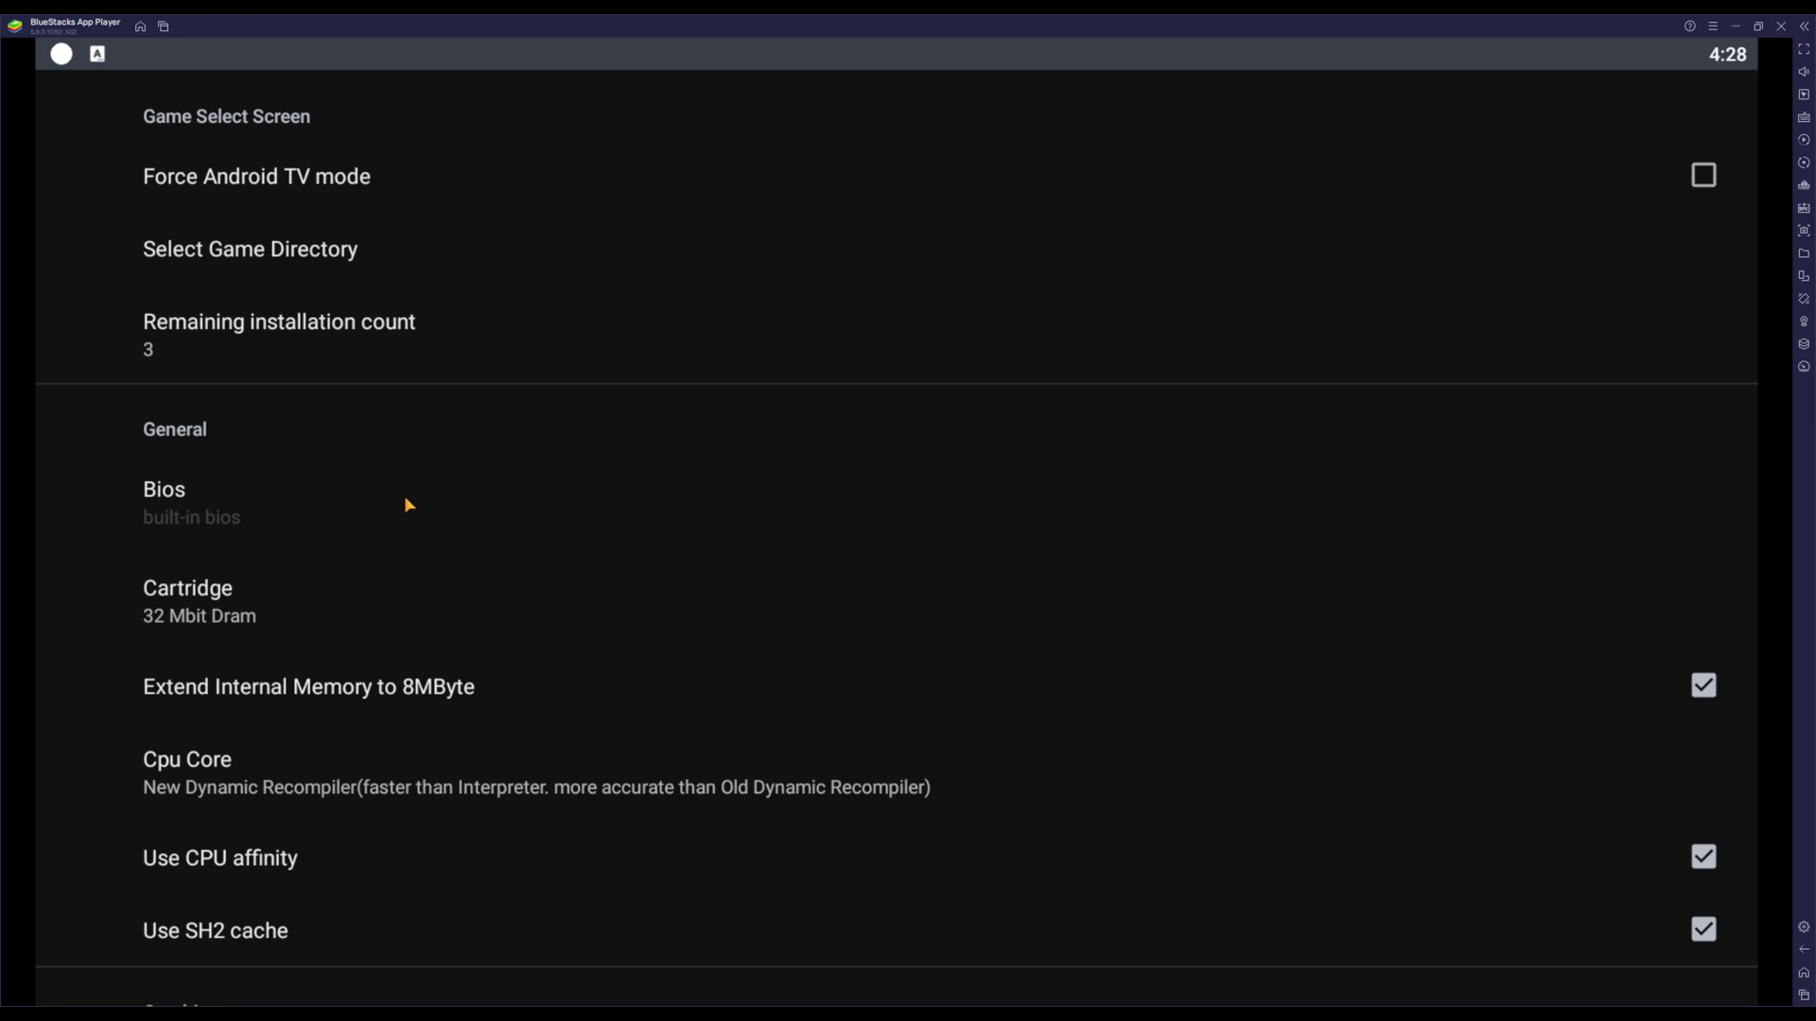
pyautogui.click(140, 27)
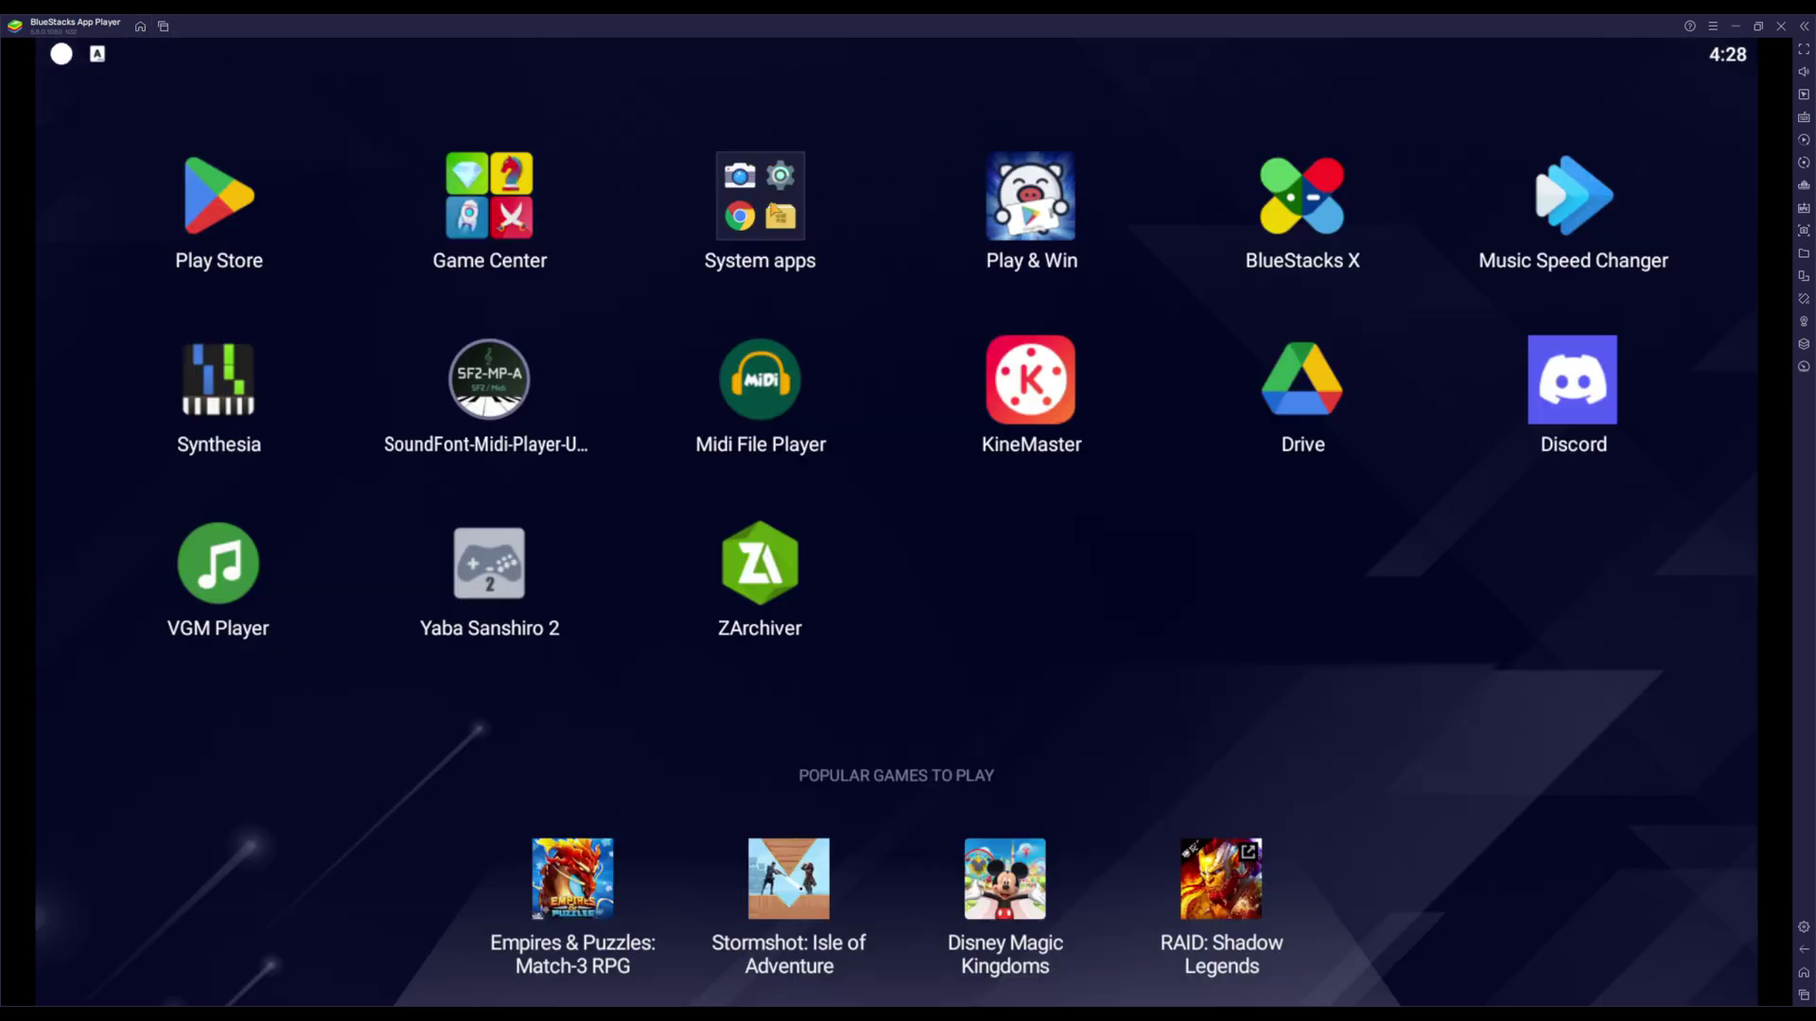
# - Launch Media Manager from System apps and browse sdcard into the yabause folder
pyautogui.click(773, 216)
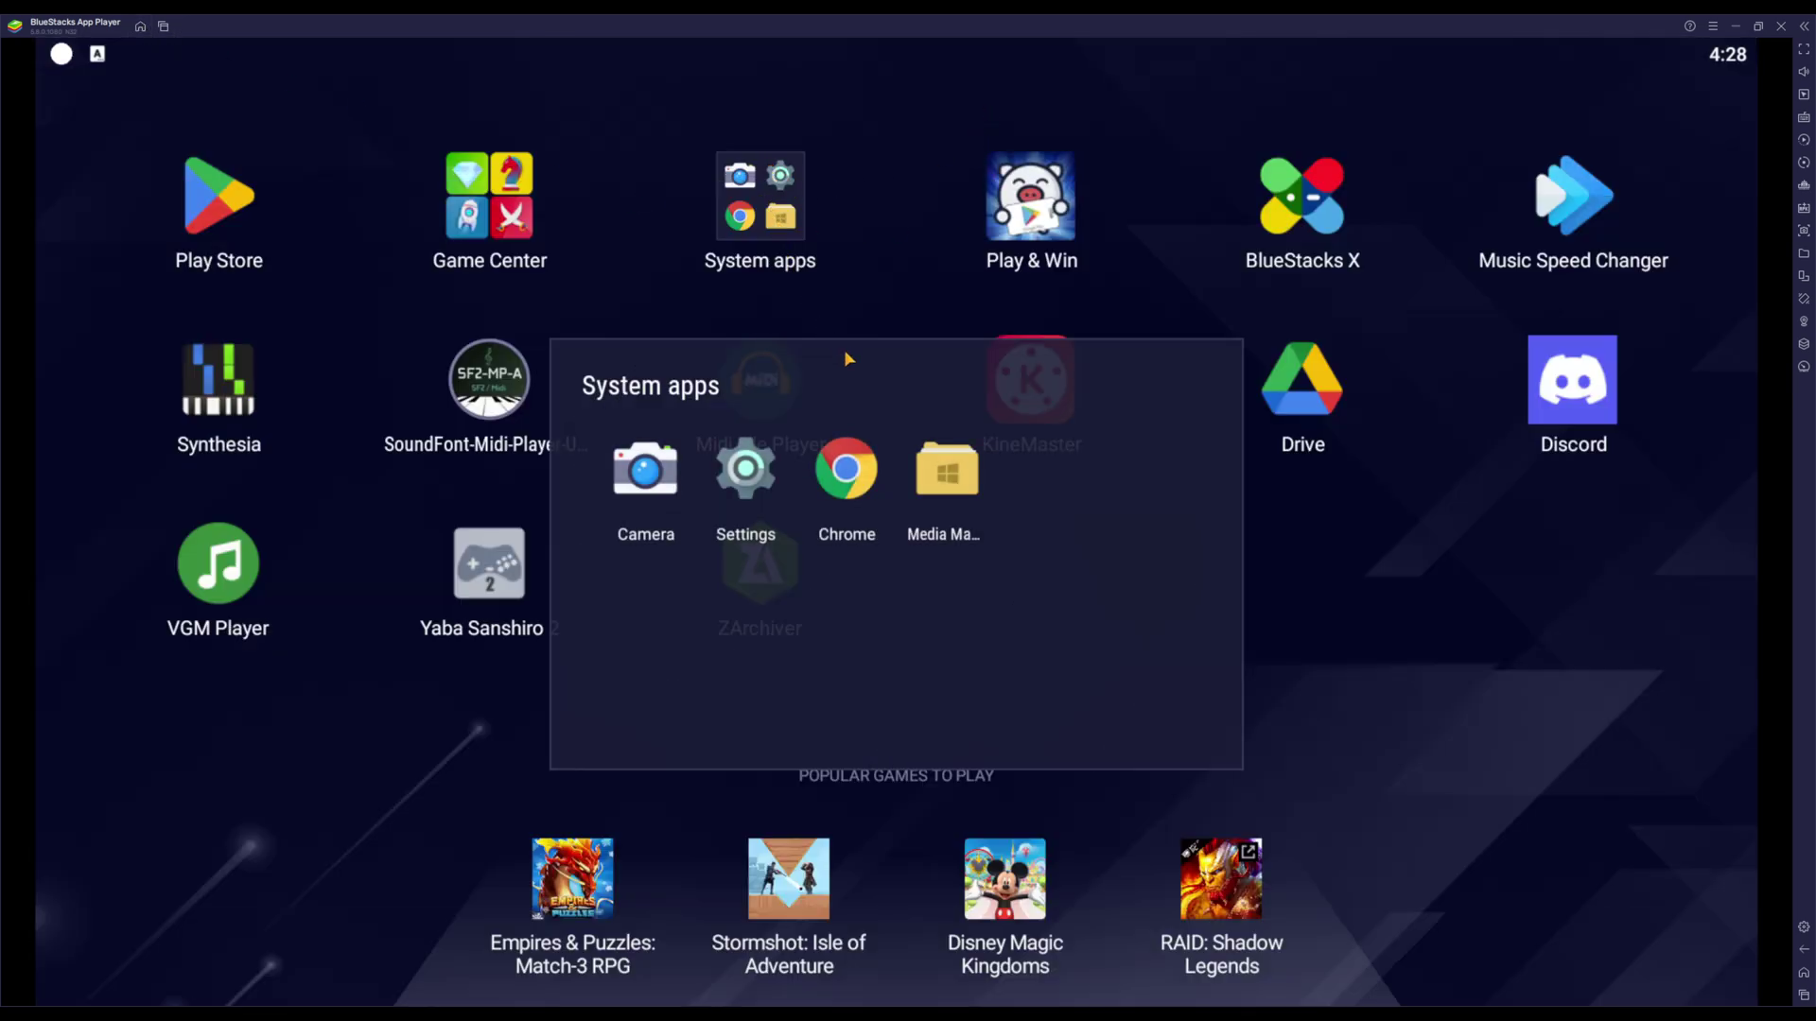
pyautogui.click(953, 487)
pyautogui.click(205, 605)
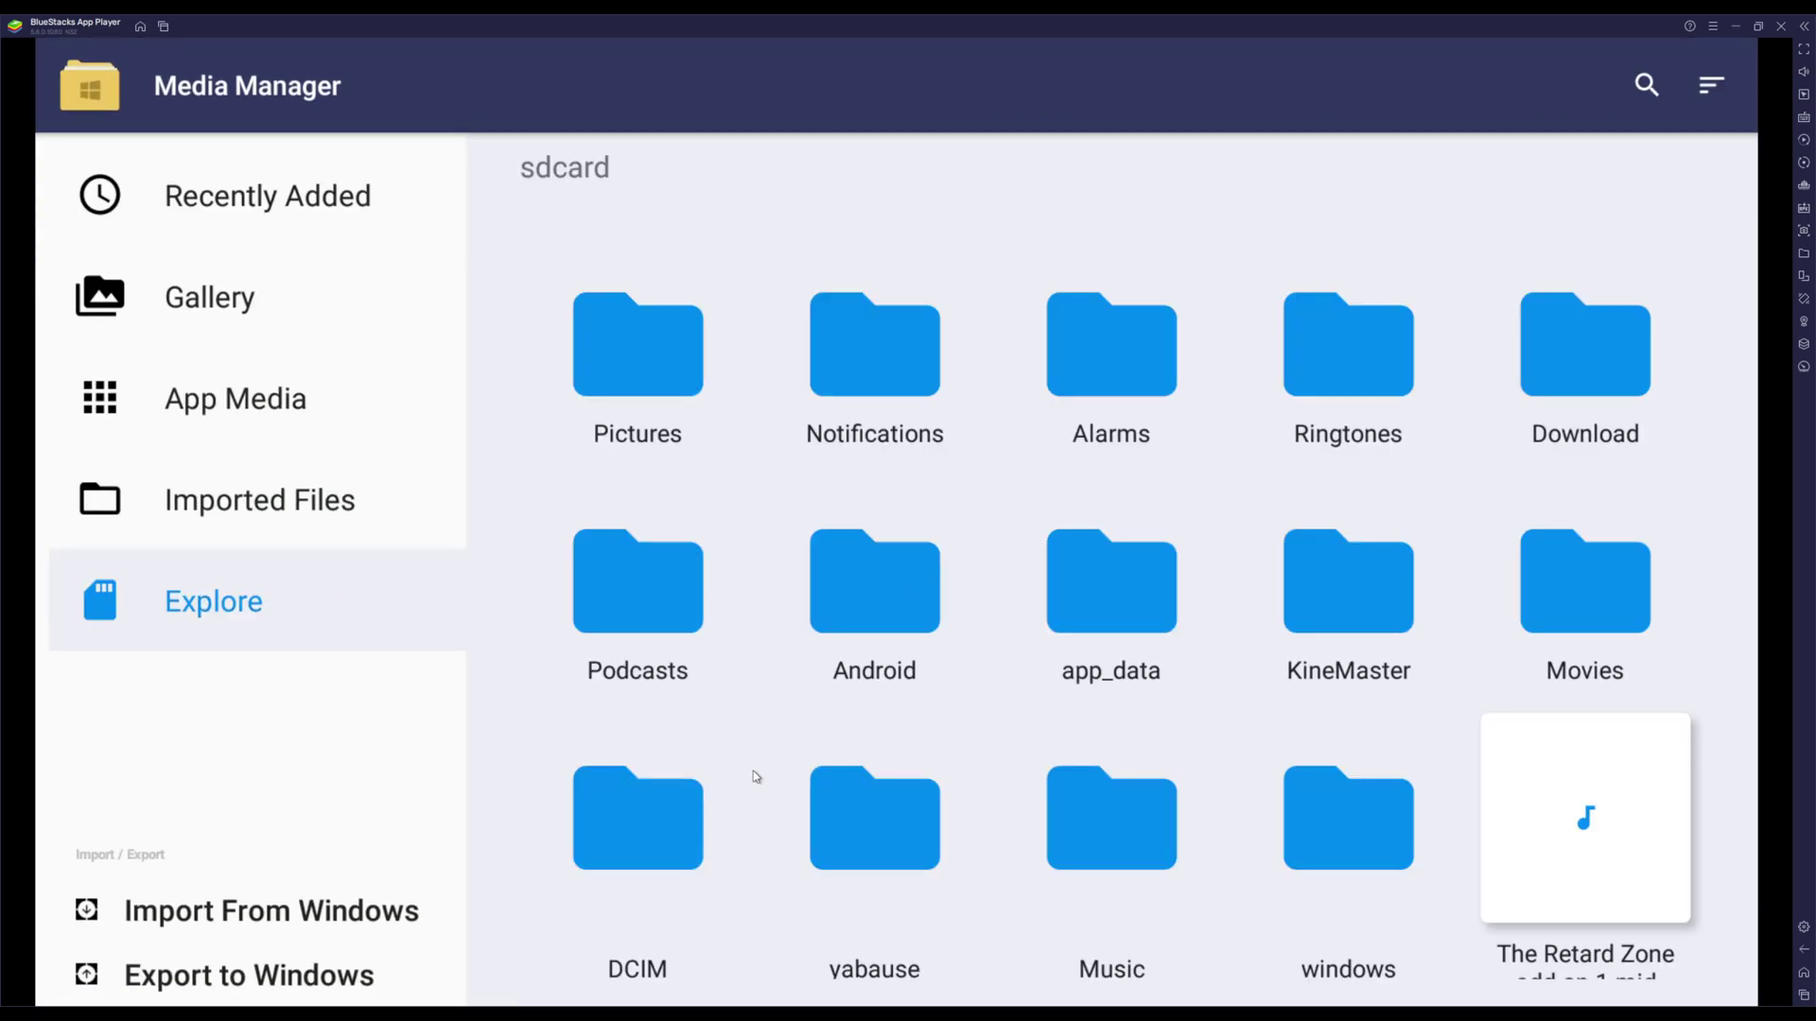
pyautogui.scroll(-3, 754, 756)
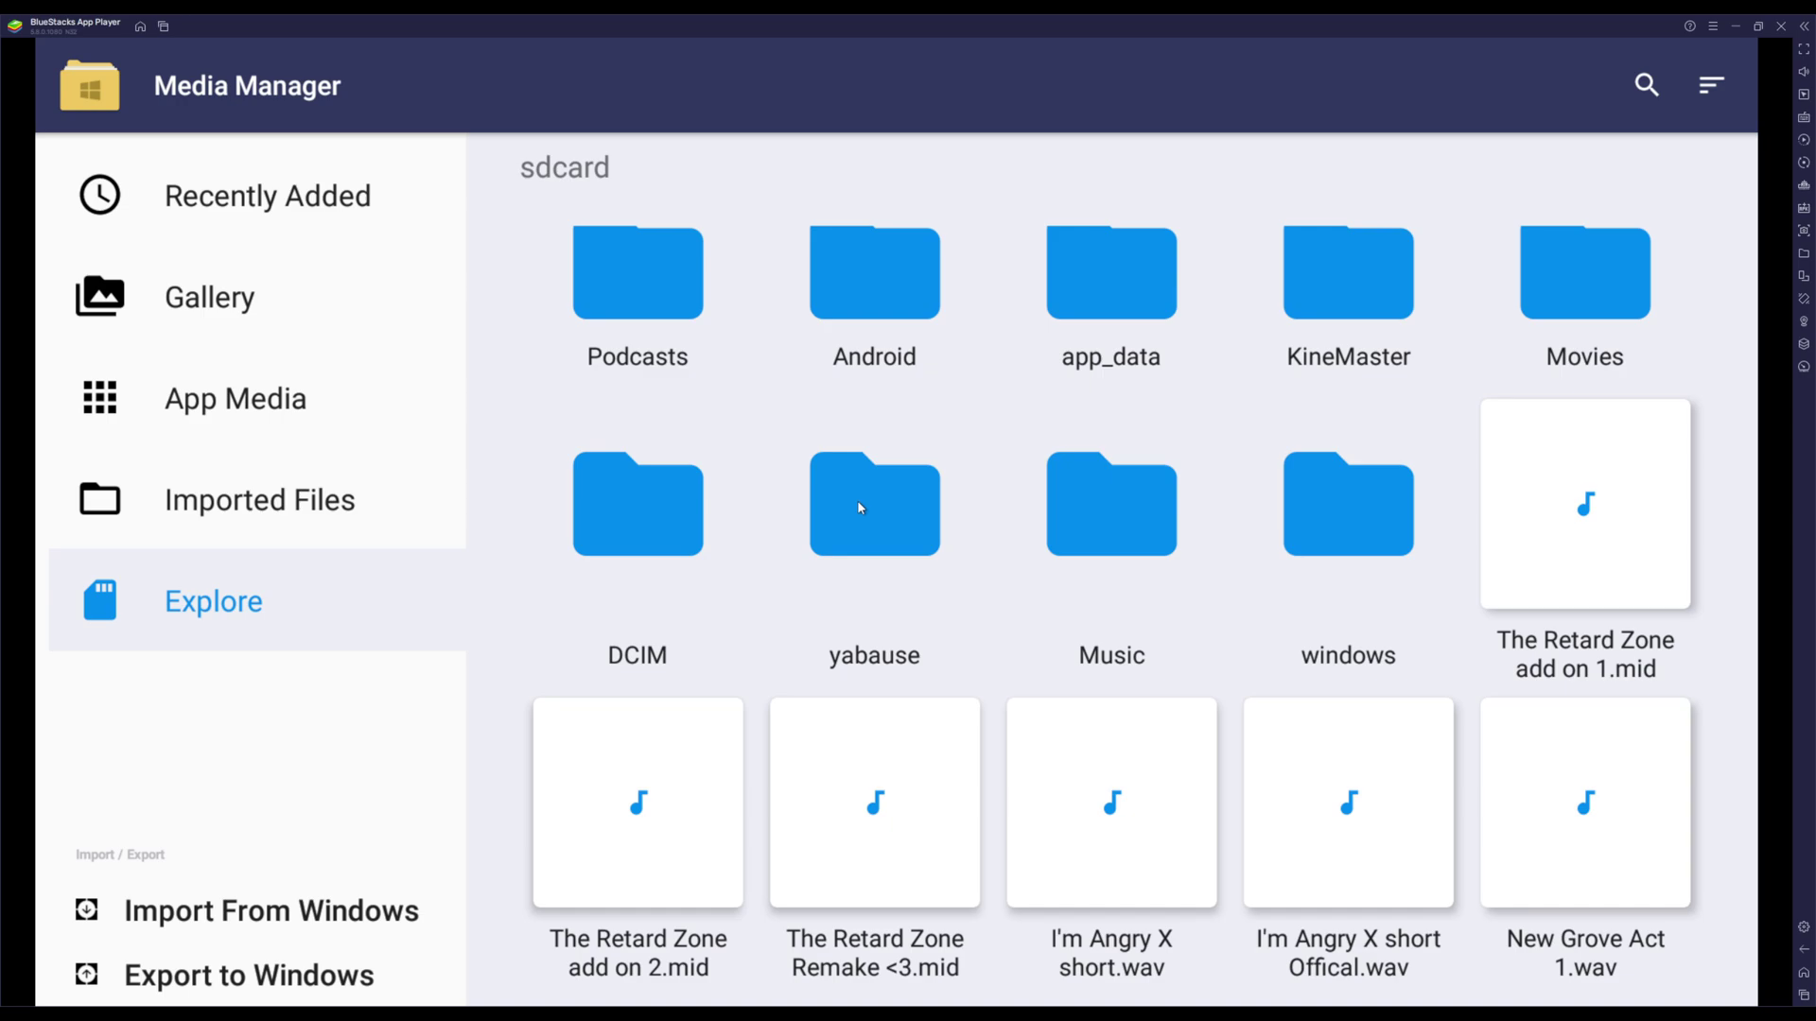
pyautogui.click(858, 503)
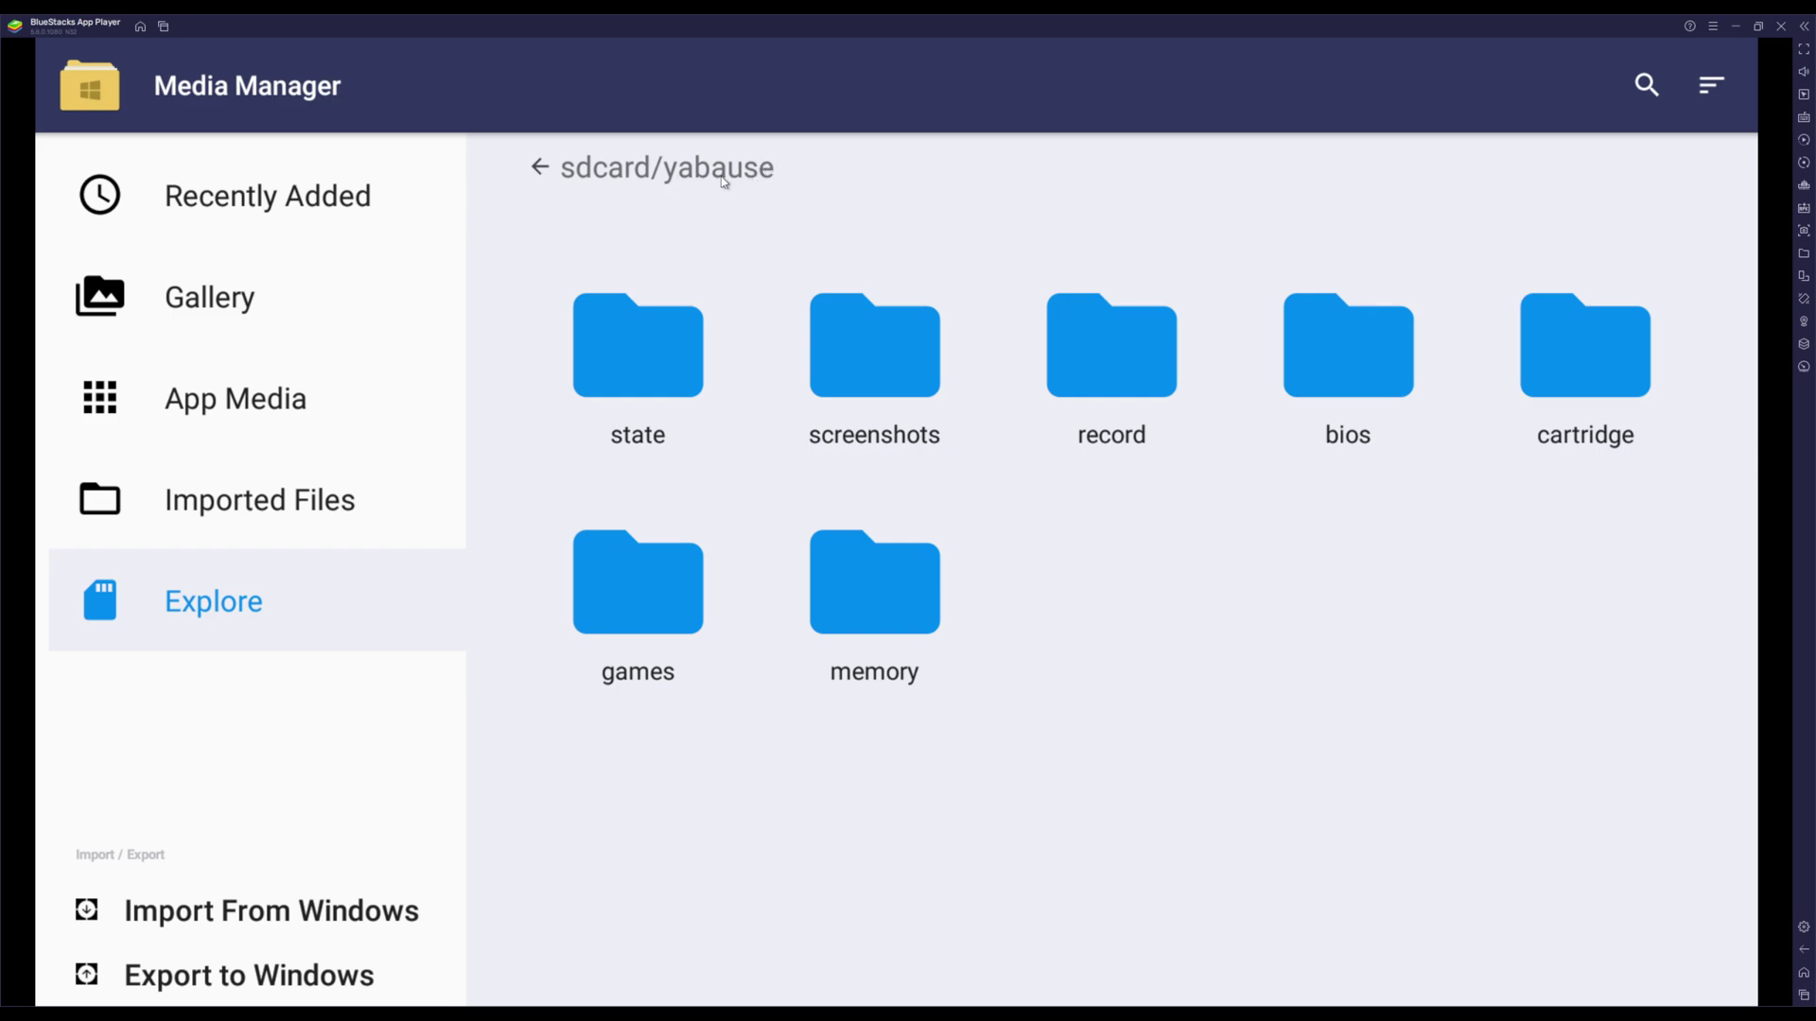
# - Check the yabause bios and games folders, both empty, then return to the BlueStacks home screen
pyautogui.click(1340, 351)
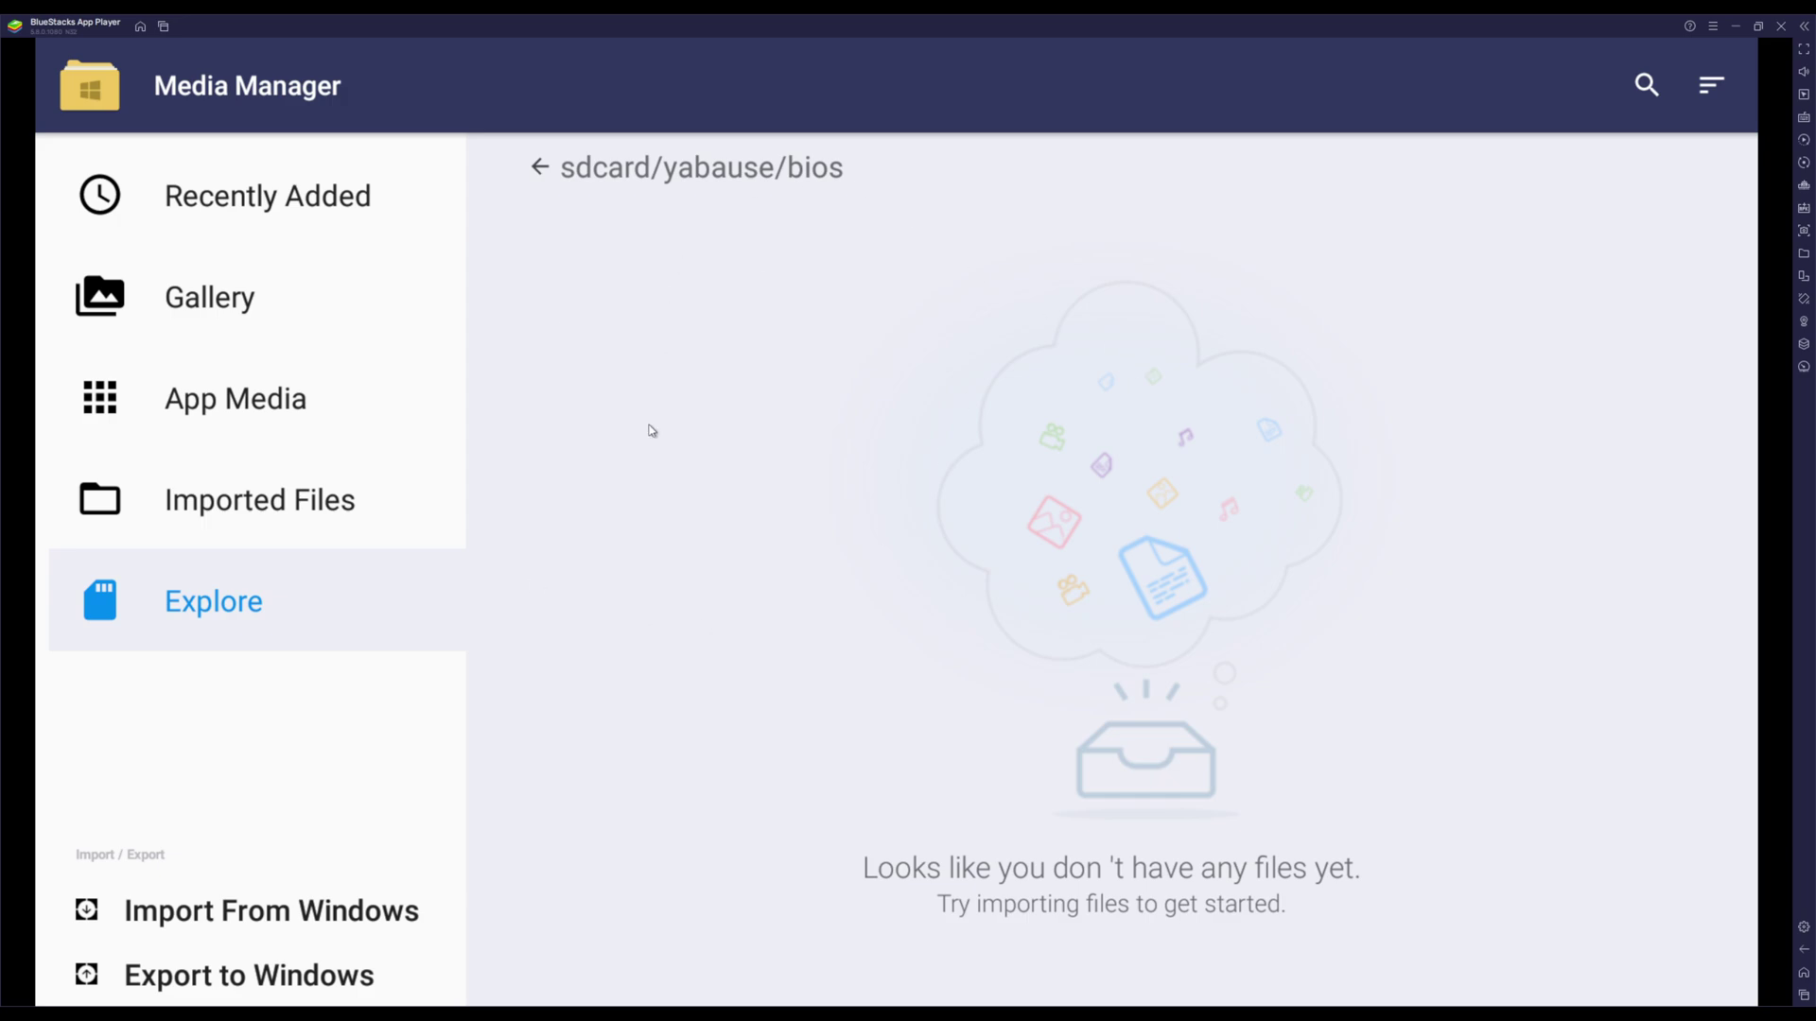
pyautogui.click(541, 167)
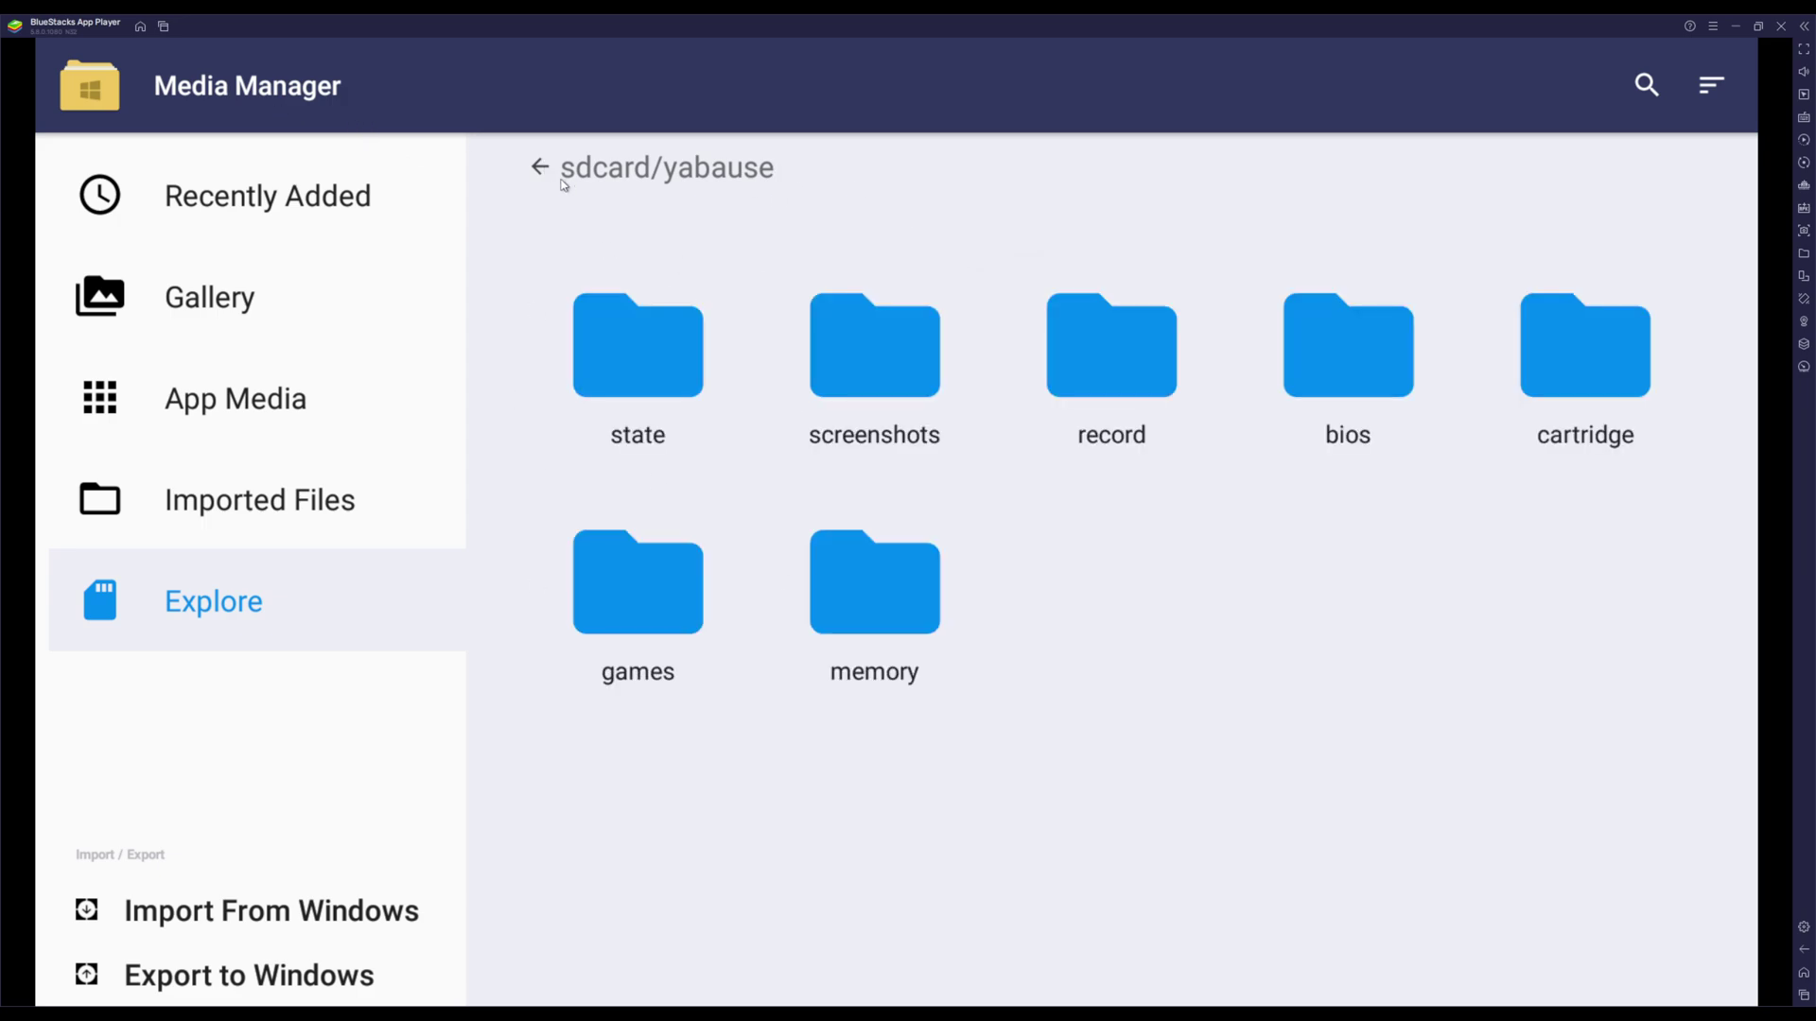
pyautogui.click(622, 633)
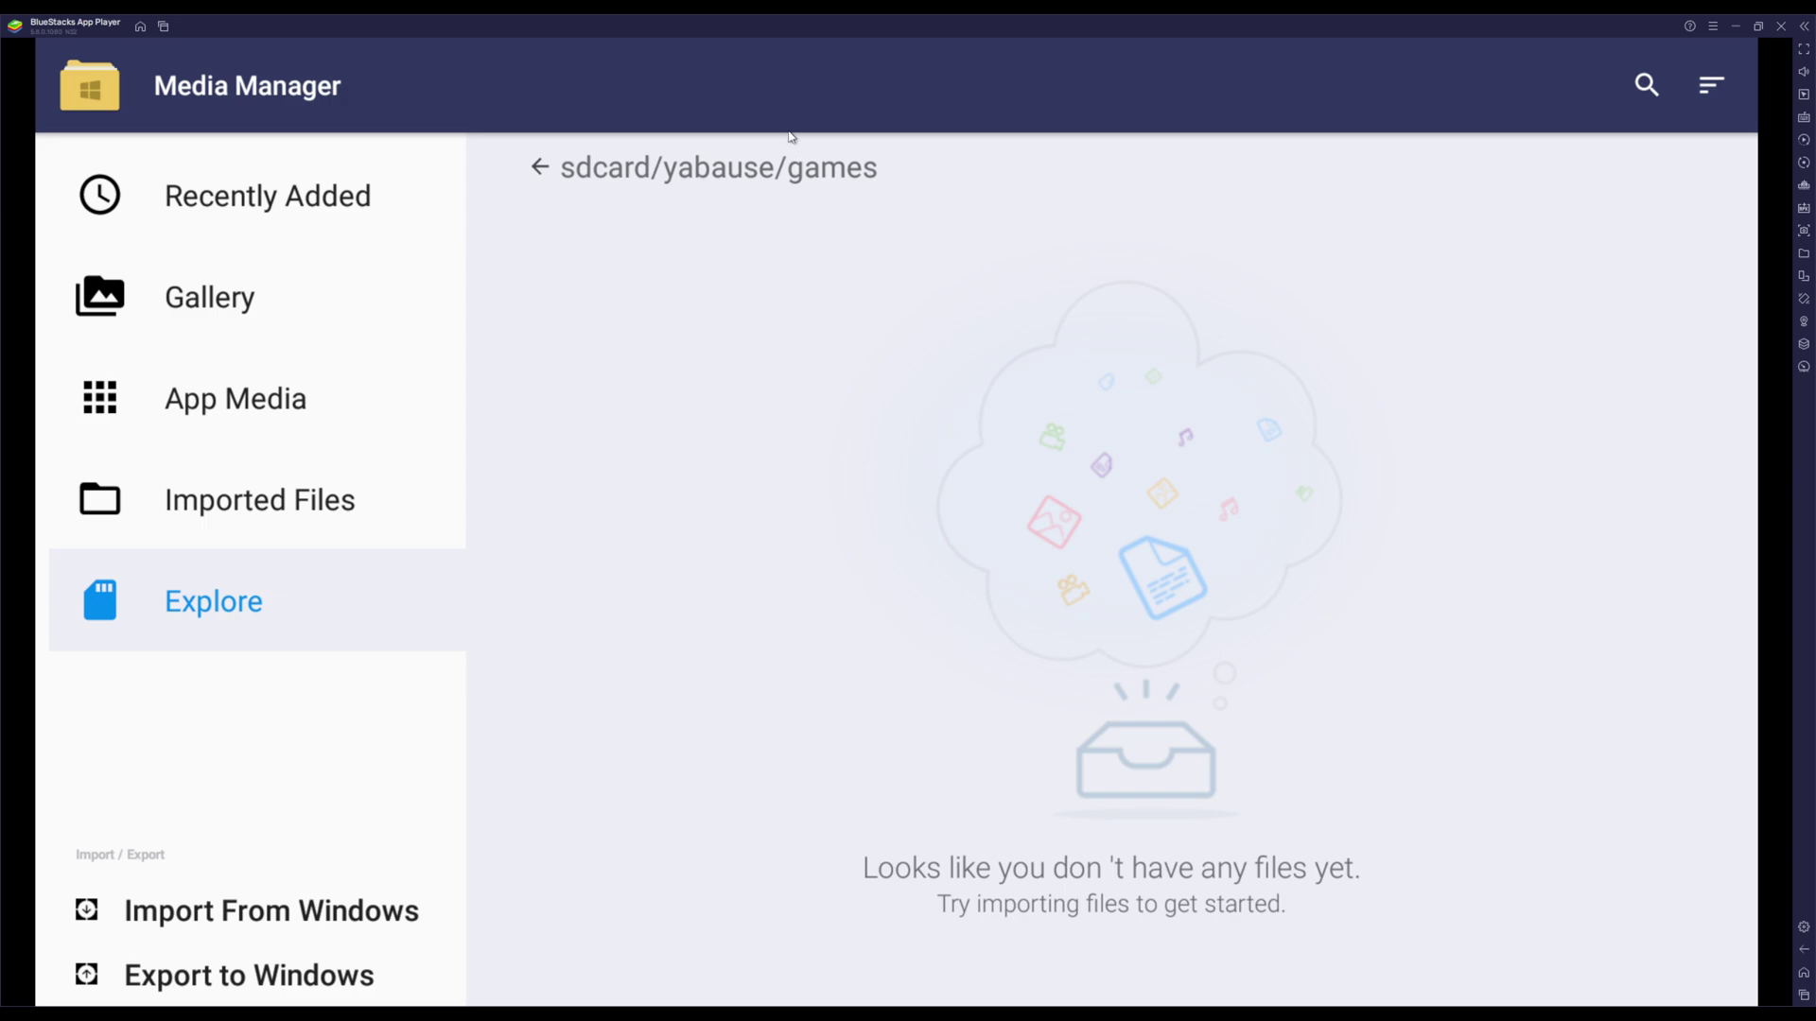
pyautogui.click(538, 173)
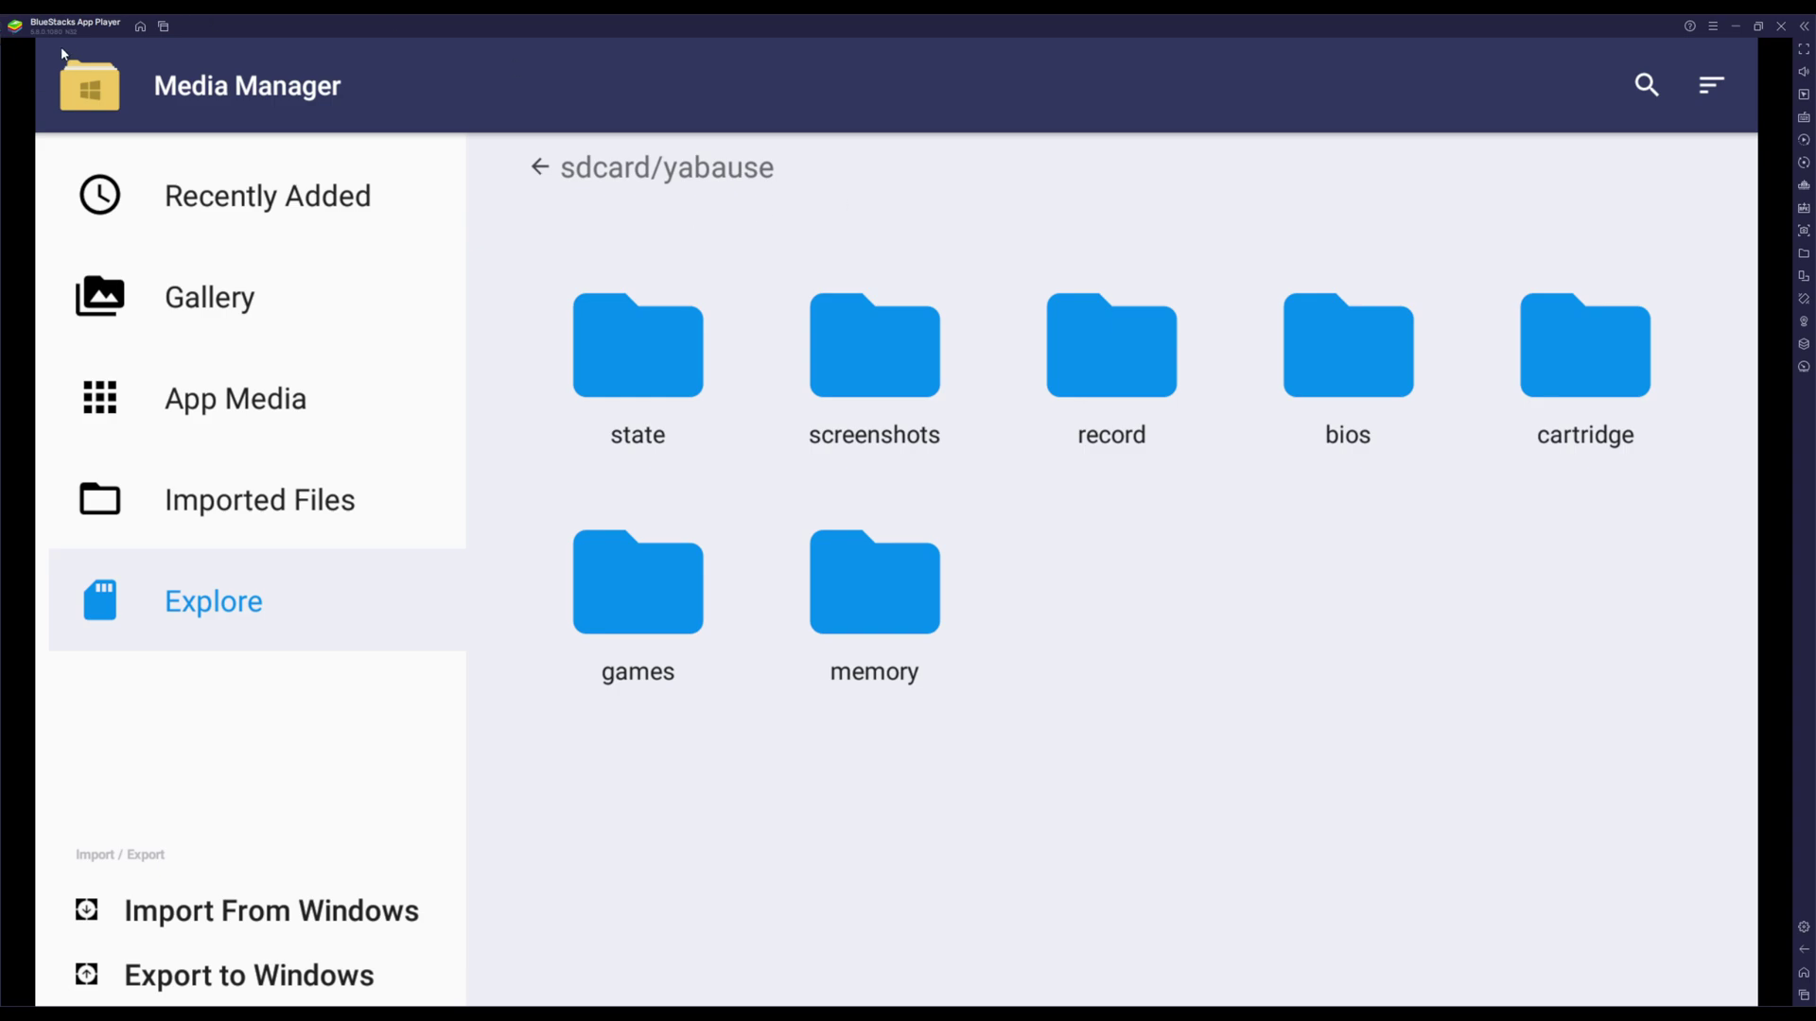
pyautogui.click(141, 29)
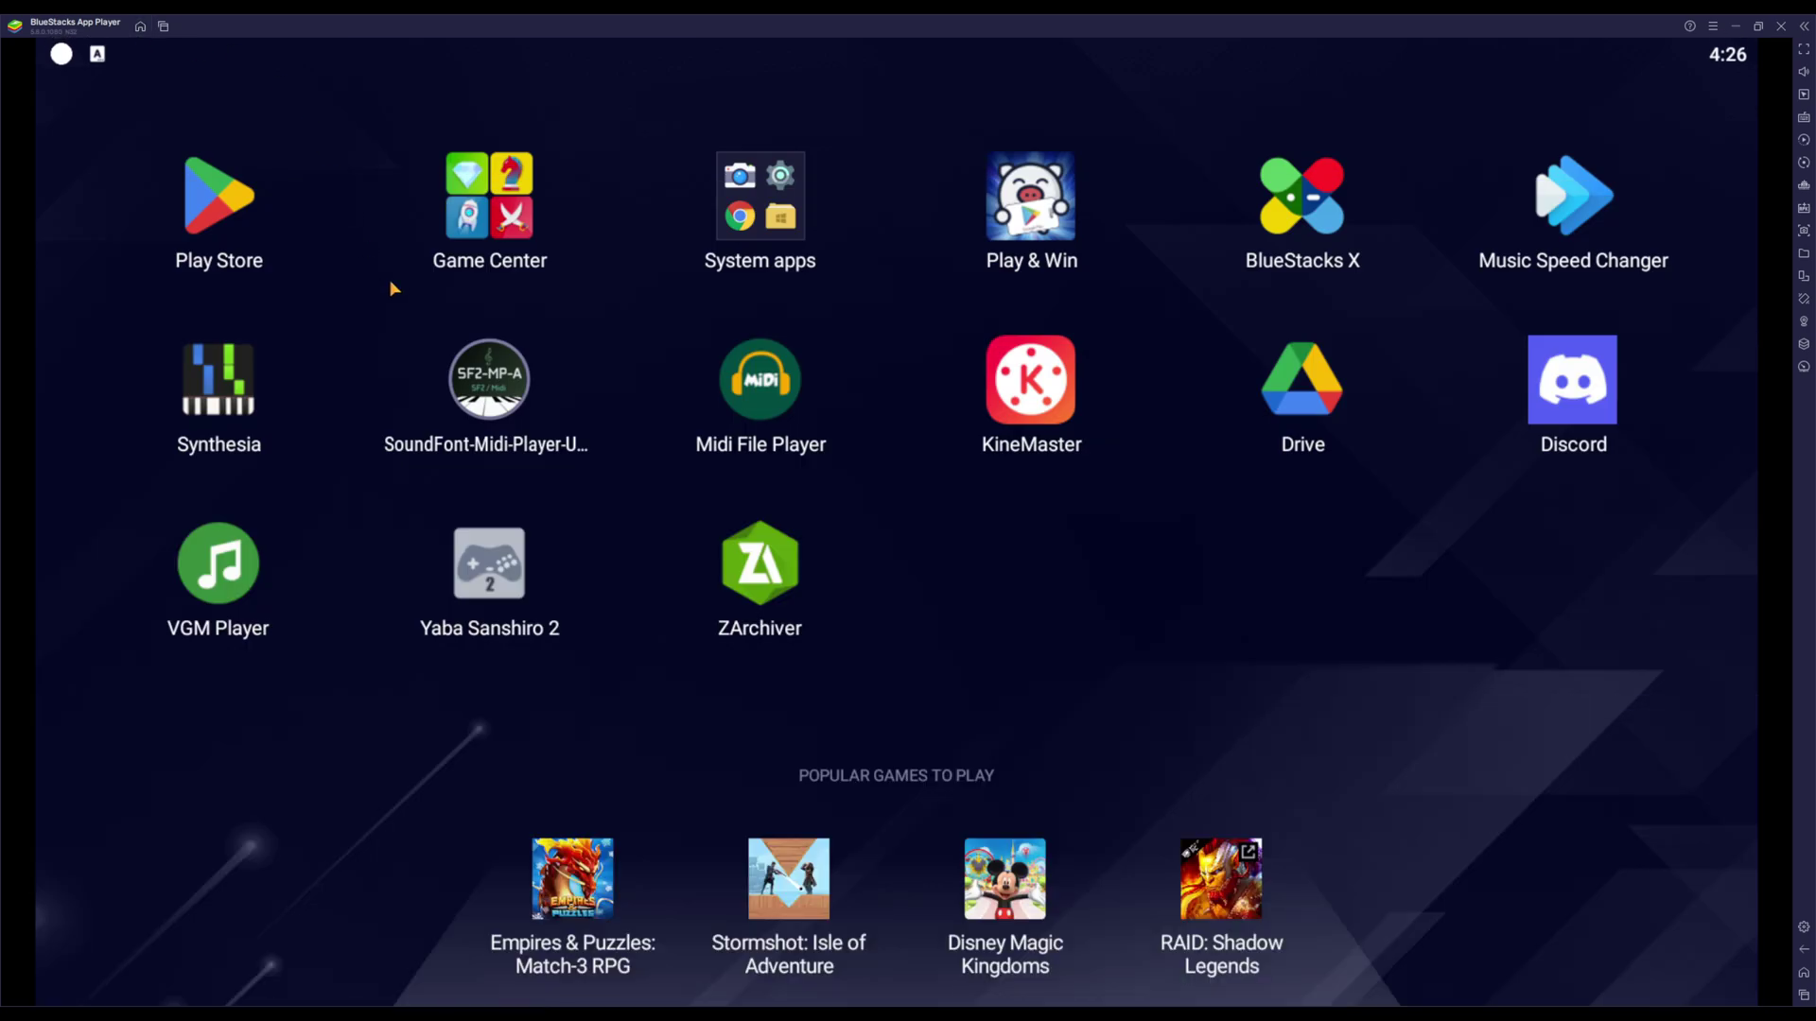